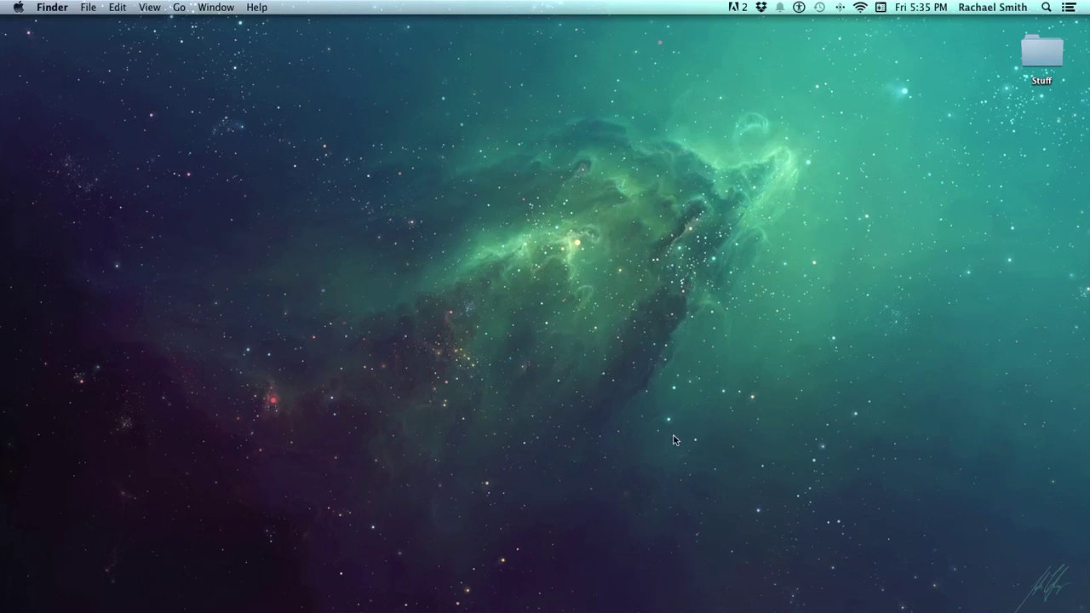
# - Launch Adobe Photoshop CS6 from its icon in the Dock
pyautogui.moveTo(746, 606)
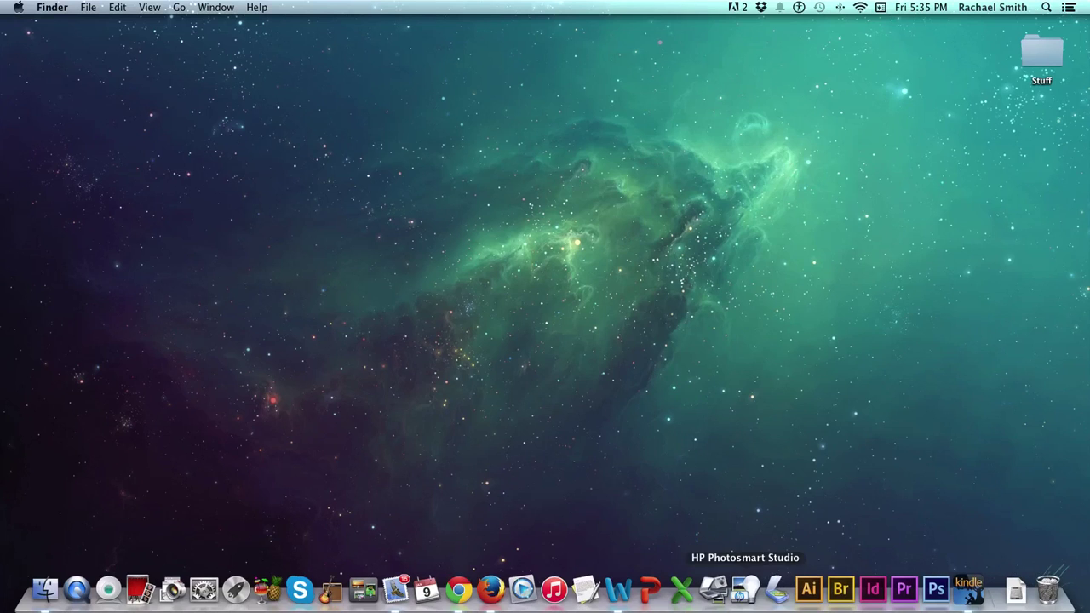
pyautogui.click(935, 593)
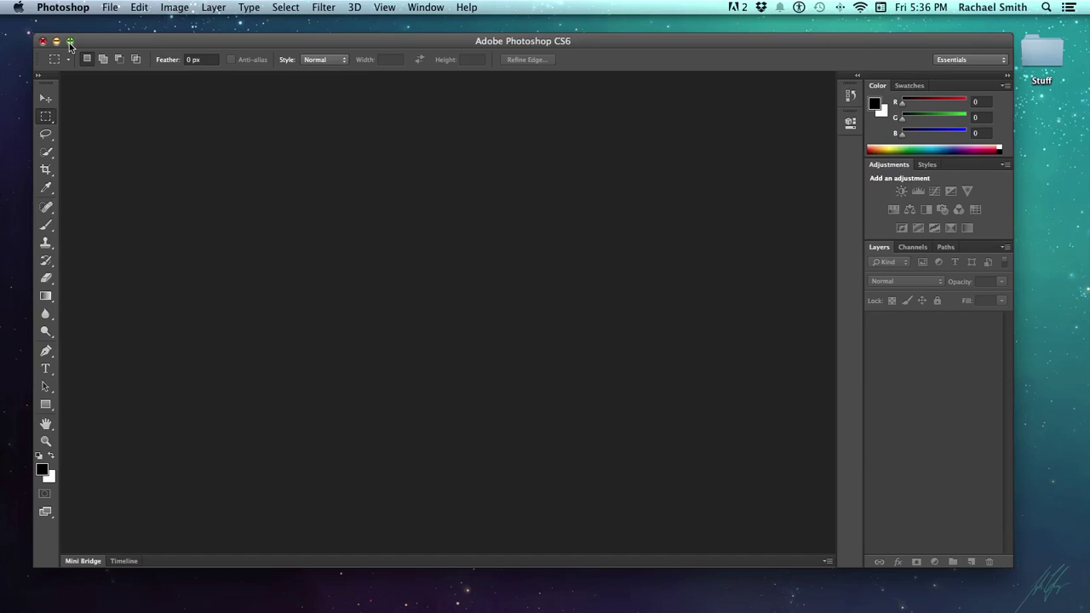
# - Maximize the Photoshop window and move the Color panel into the Swatches group
pyautogui.click(70, 43)
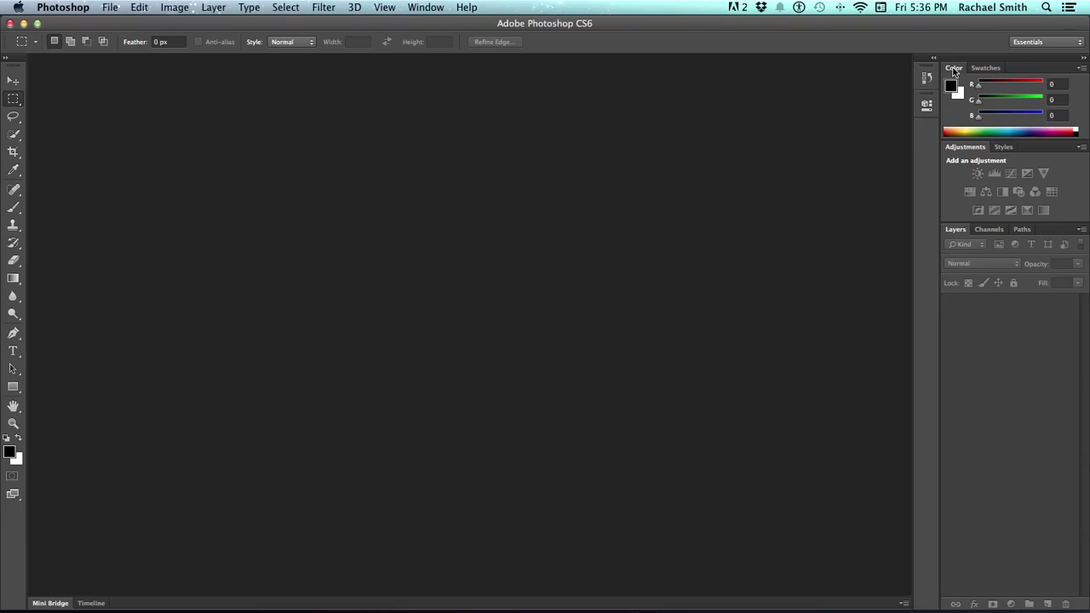
pyautogui.moveTo(954, 73); pyautogui.dragTo(394, 140)
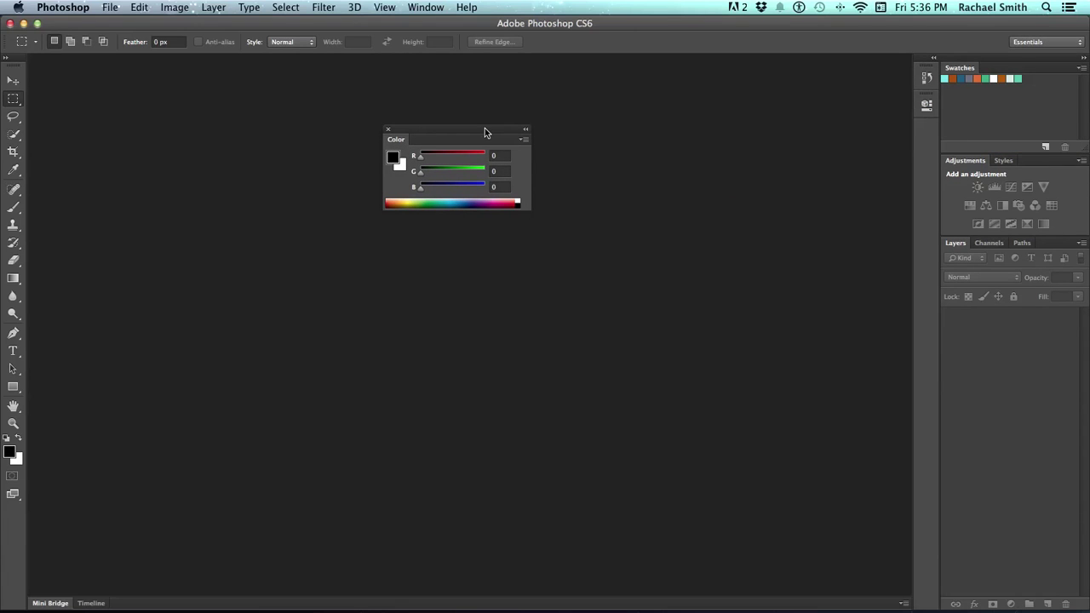
pyautogui.moveTo(485, 132); pyautogui.dragTo(513, 214)
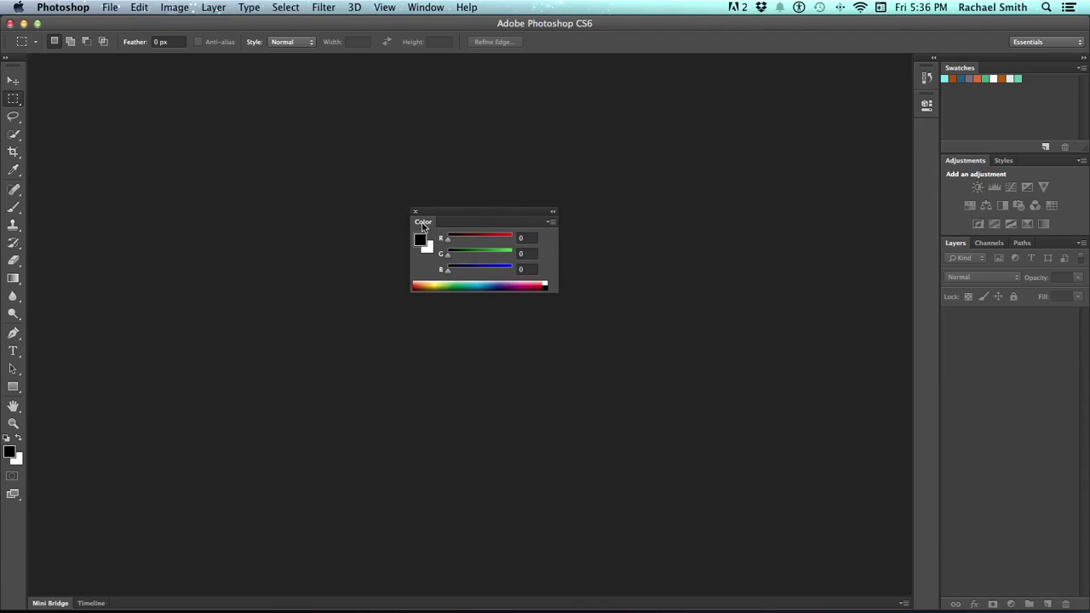
pyautogui.moveTo(418, 228); pyautogui.dragTo(997, 74)
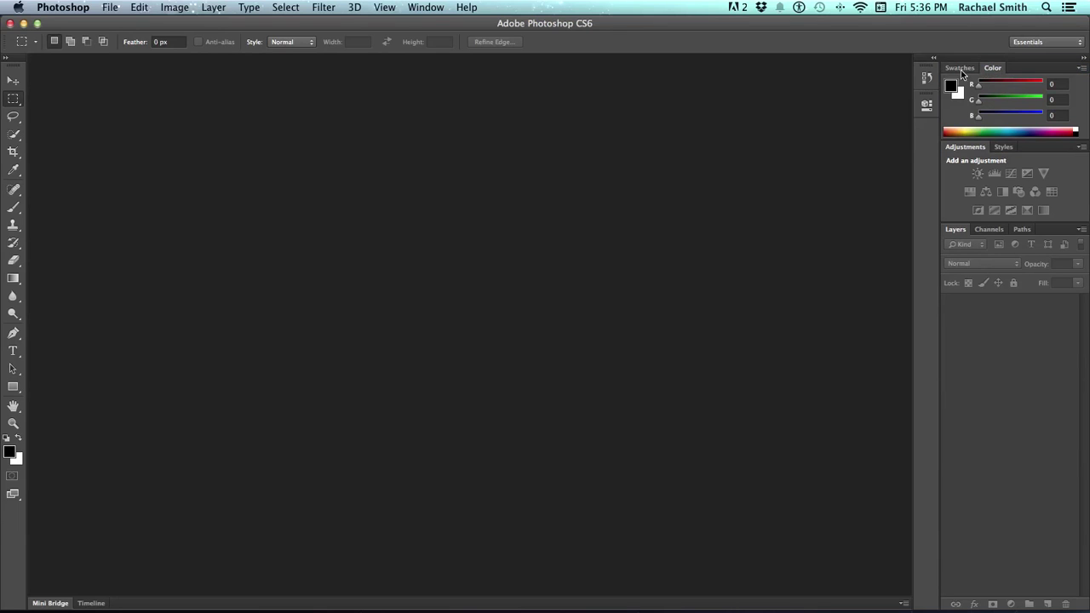
# - Switch between the Swatches and Color tabs, then collapse the group to its tabs
pyautogui.click(959, 69)
pyautogui.click(983, 70)
pyautogui.click(961, 68)
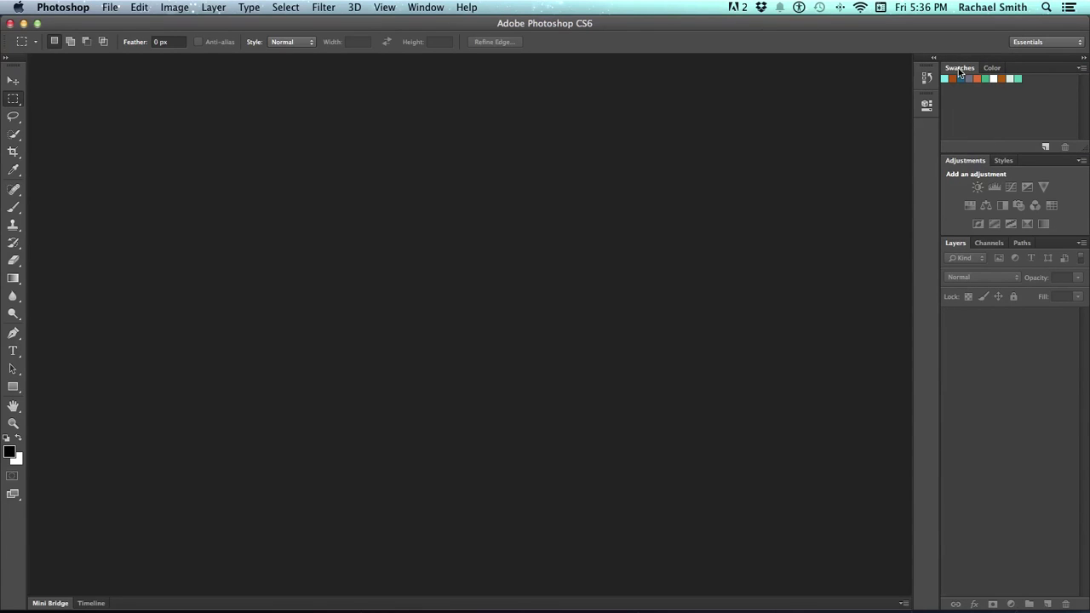
pyautogui.click(959, 70)
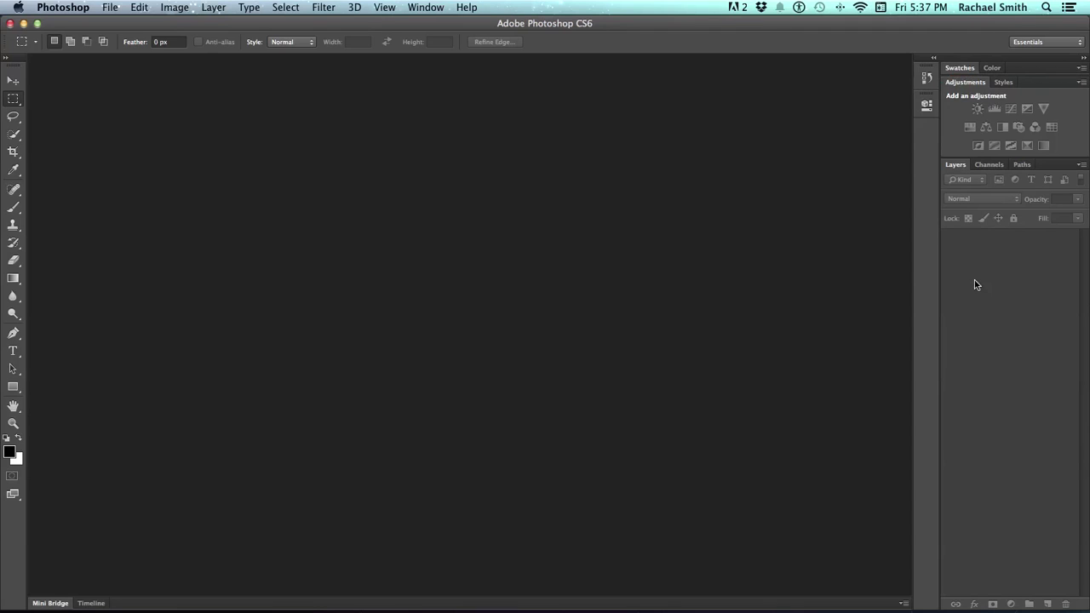
pyautogui.click(1081, 59)
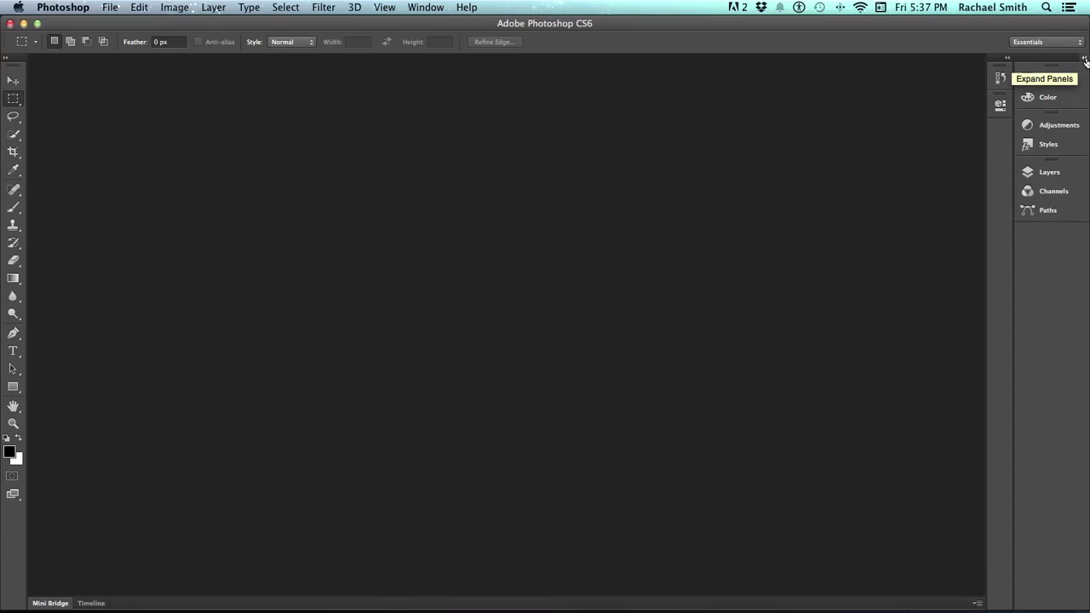
pyautogui.click(1085, 59)
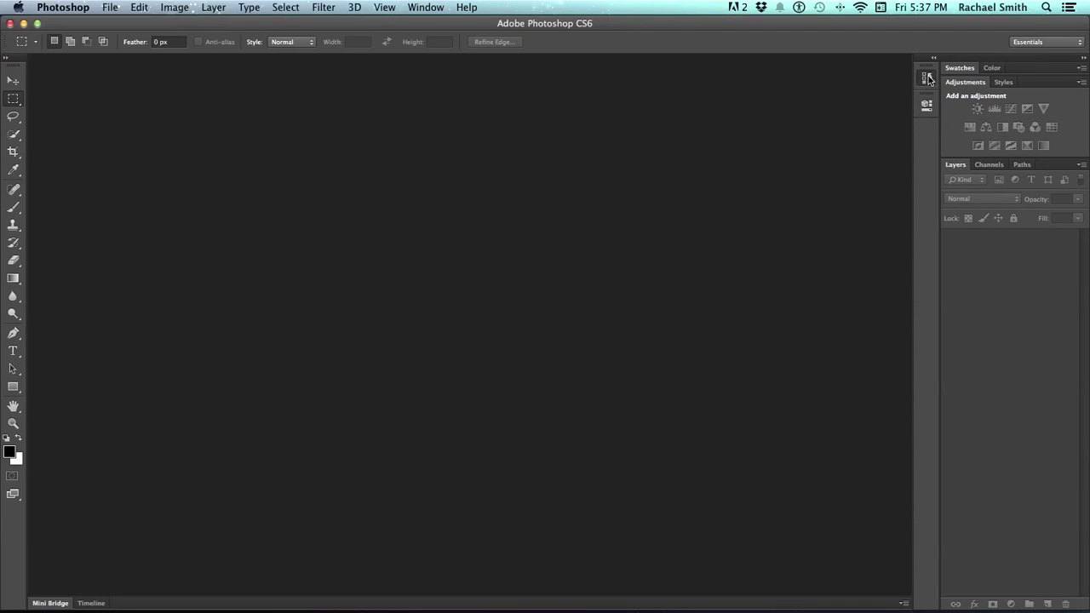
pyautogui.click(927, 78)
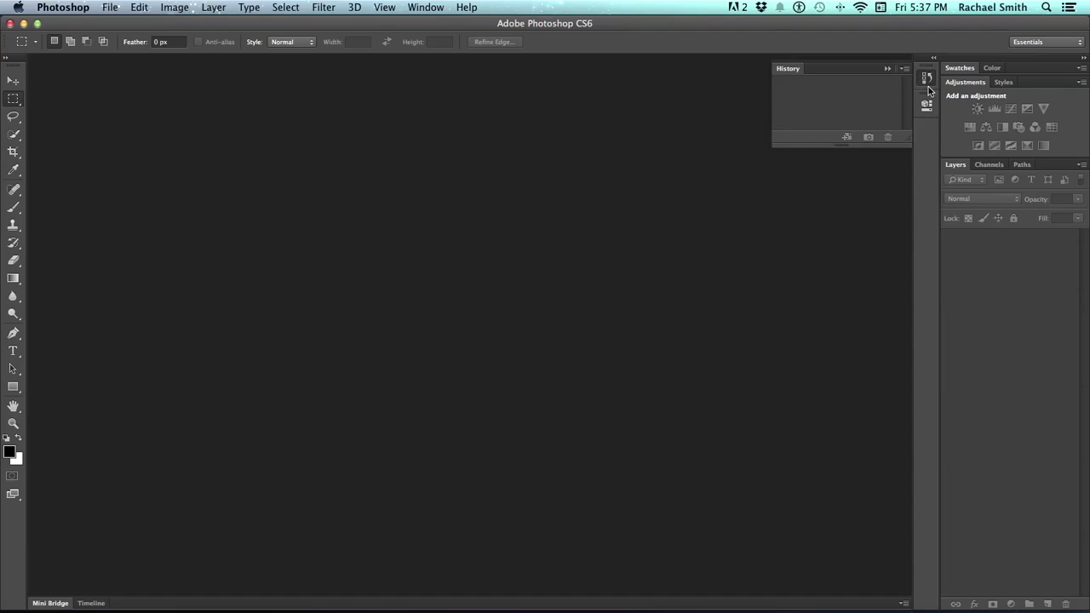
pyautogui.click(928, 103)
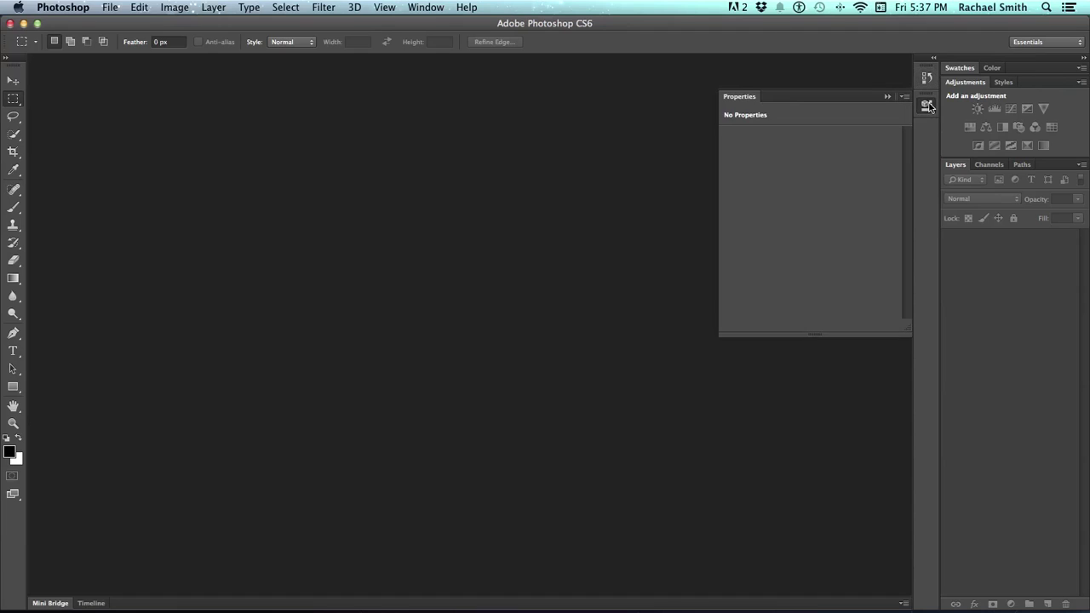
pyautogui.click(935, 59)
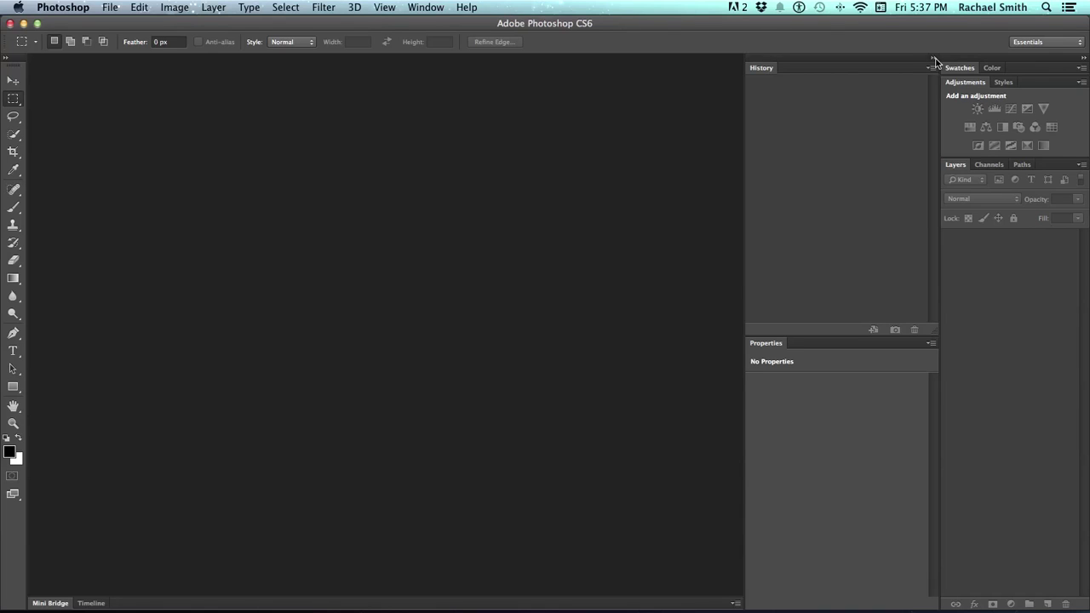
pyautogui.click(934, 60)
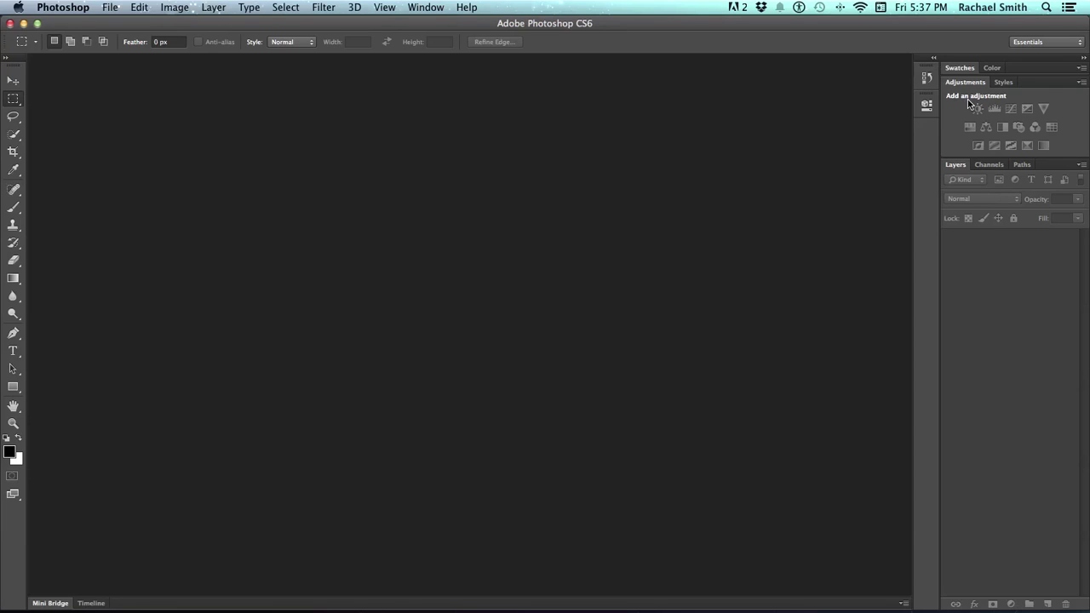
# - Open Character from the Window menu and dock the Character/Paragraph group between Adjustments and Layers
pyautogui.click(416, 7)
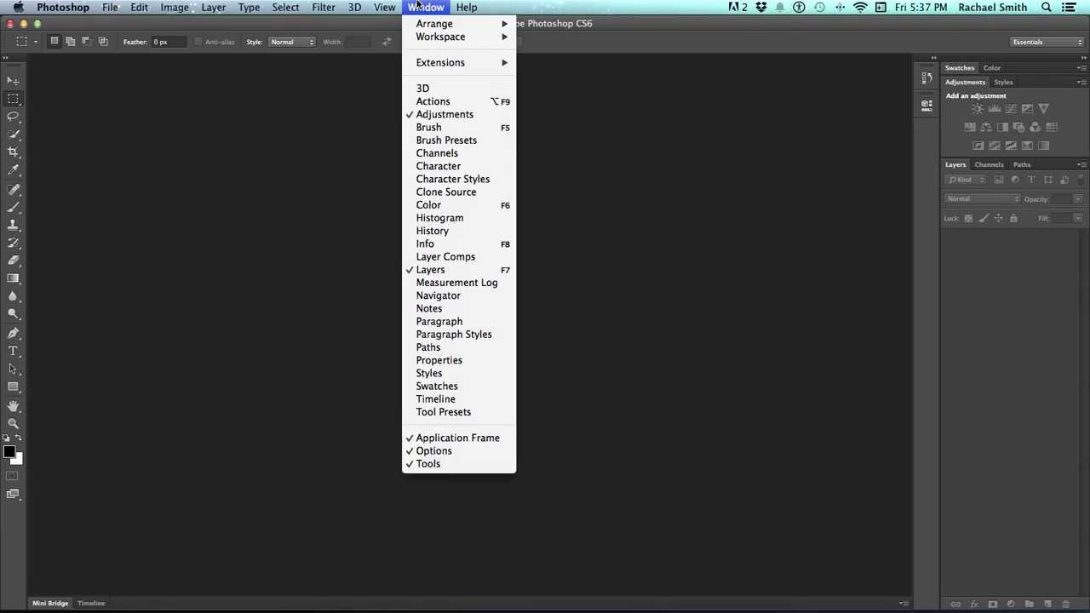
pyautogui.click(430, 168)
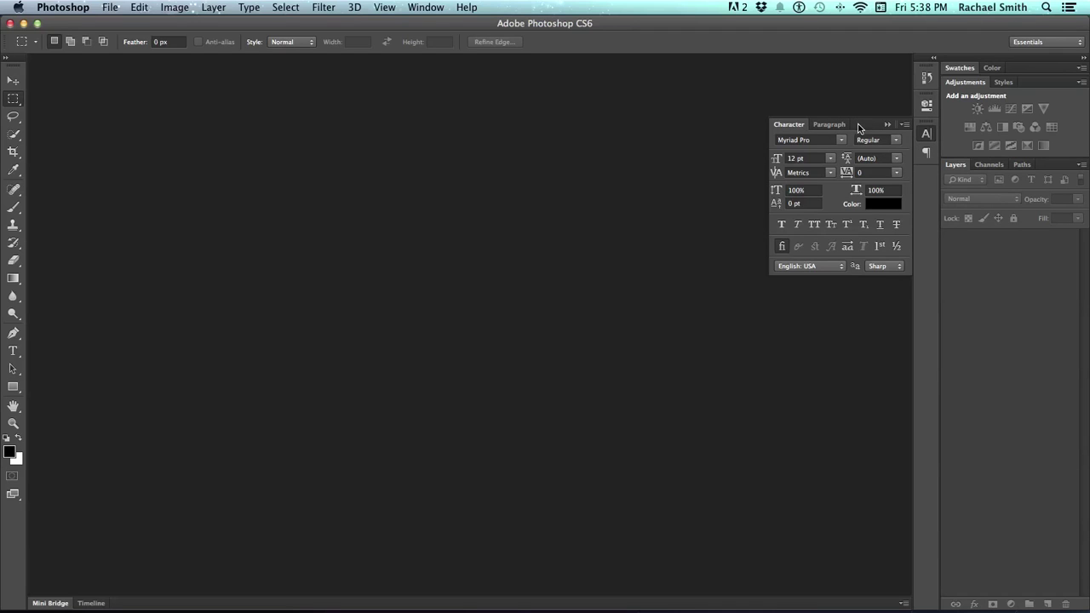
pyautogui.moveTo(858, 127); pyautogui.dragTo(1040, 170)
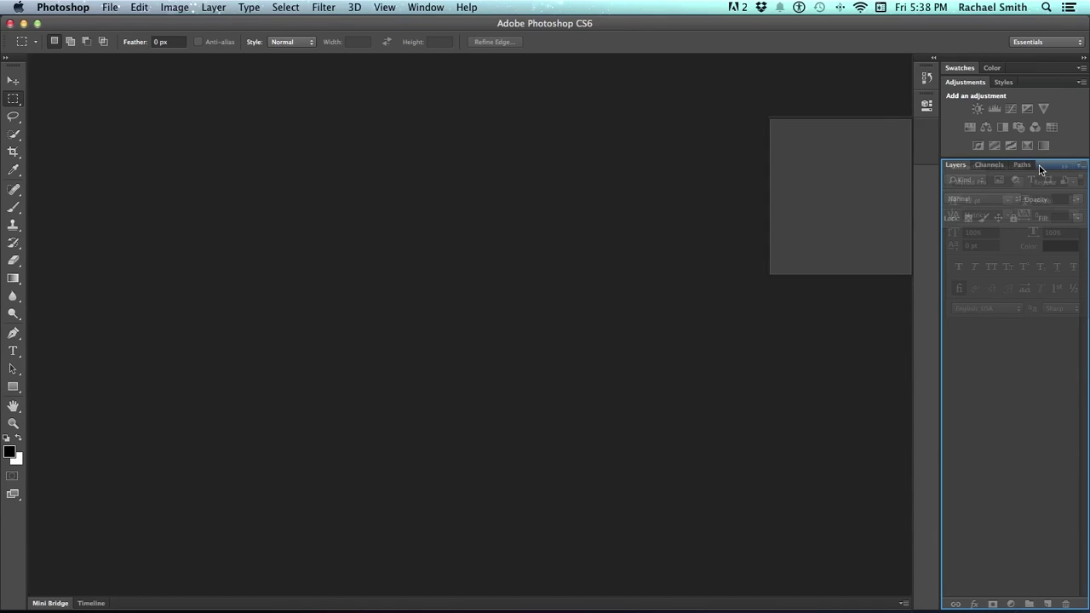
pyautogui.moveTo(1040, 169); pyautogui.dragTo(1044, 164)
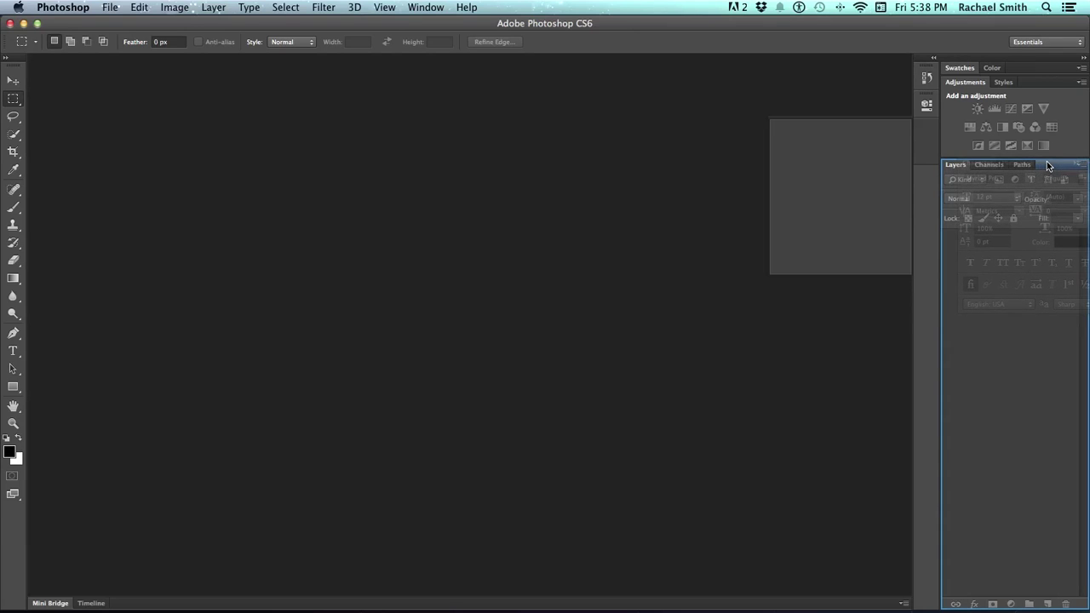
pyautogui.moveTo(1049, 165); pyautogui.dragTo(1048, 162)
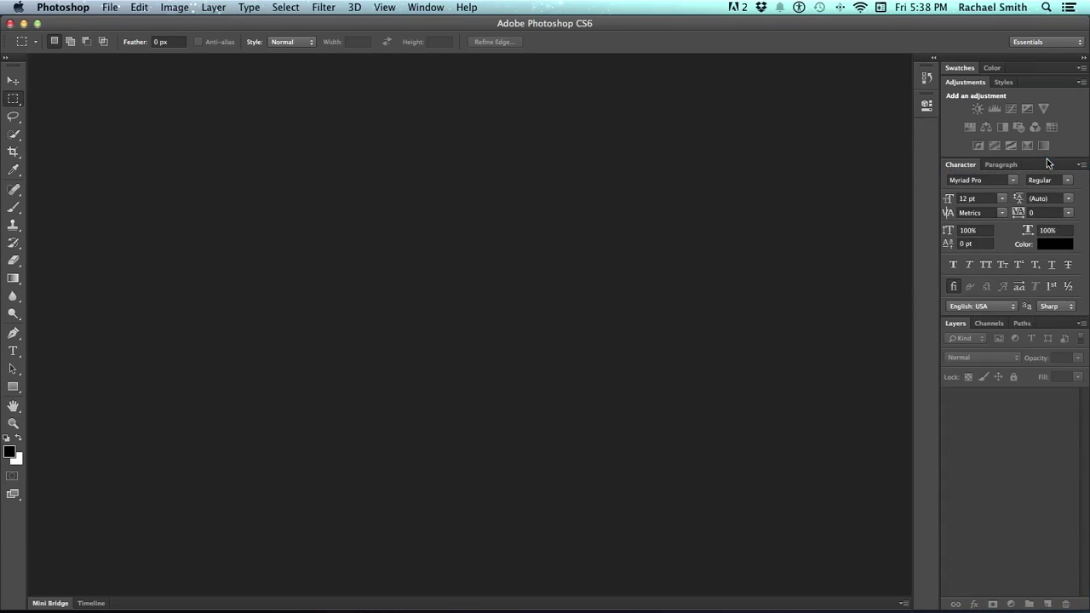
# - Choose the Elliptical Marquee Tool from the Rectangular Marquee flyout, after briefly trying the Move tool
pyautogui.click(13, 82)
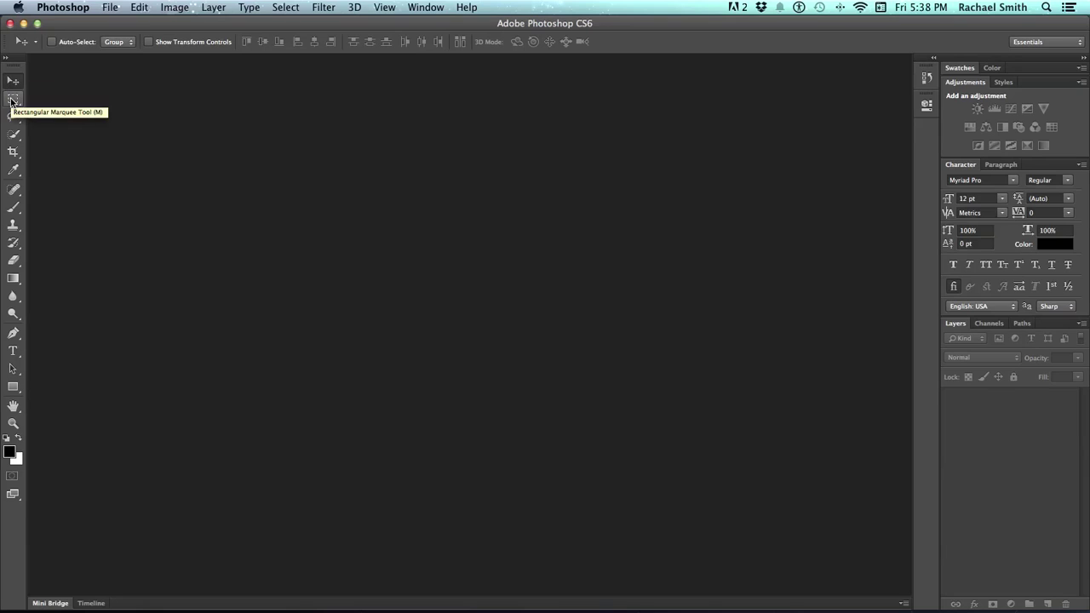
pyautogui.click(11, 102)
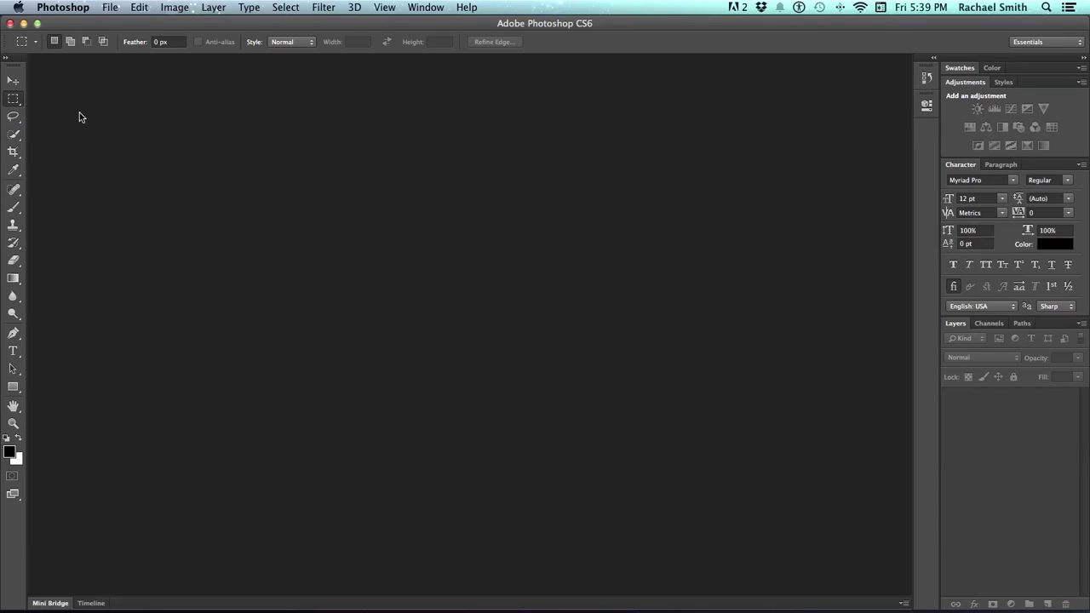
pyautogui.click(17, 101)
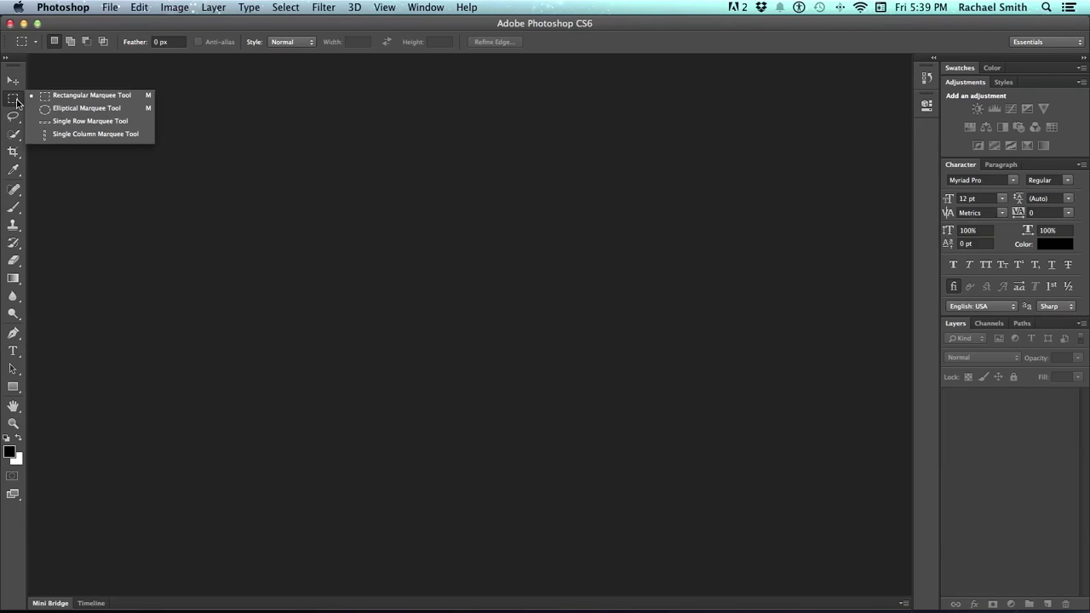
pyautogui.click(72, 111)
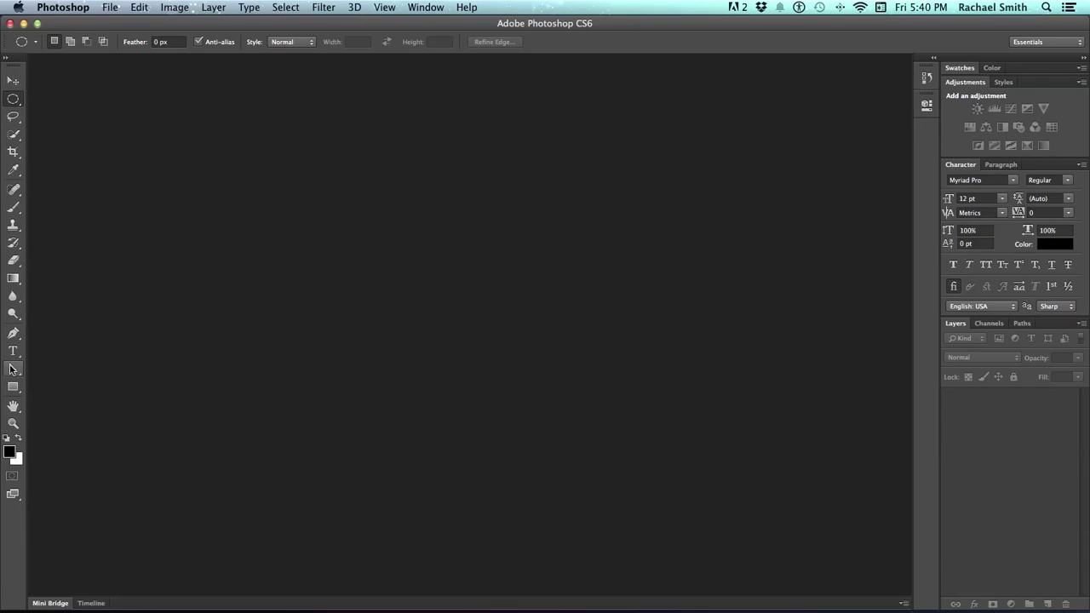
# - Keep the foreground colour black, expand and collapse Mini Bridge, then show the Timeline panel
pyautogui.click(10, 454)
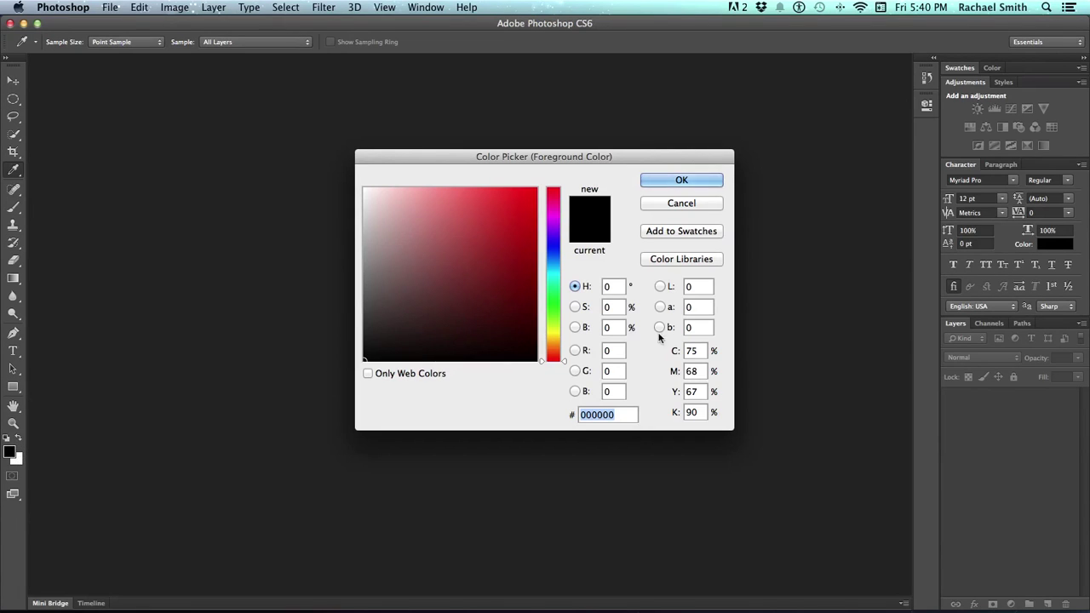
pyautogui.click(717, 183)
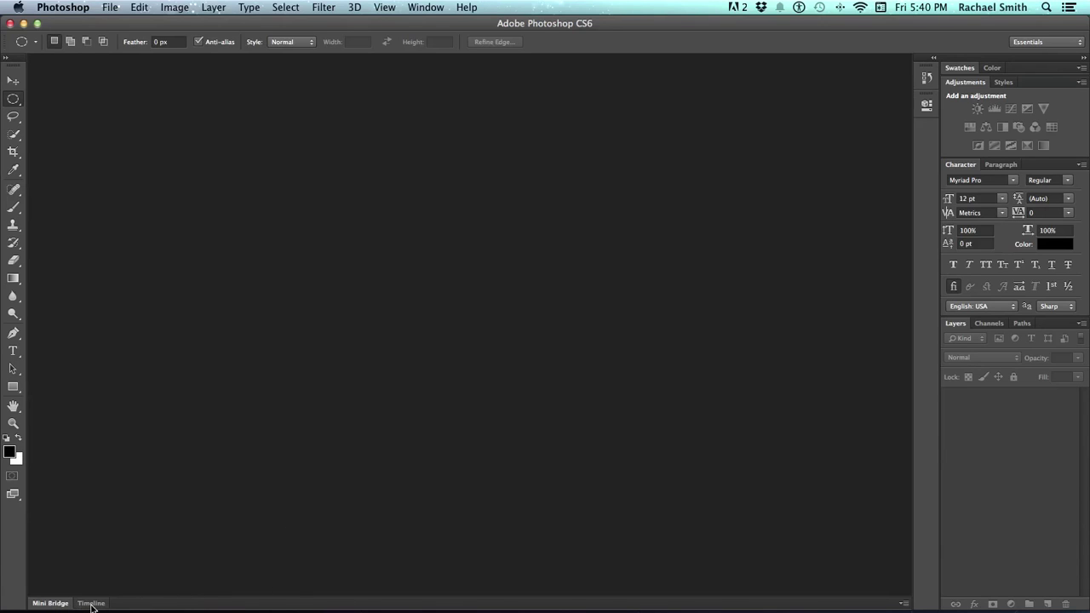
pyautogui.click(51, 603)
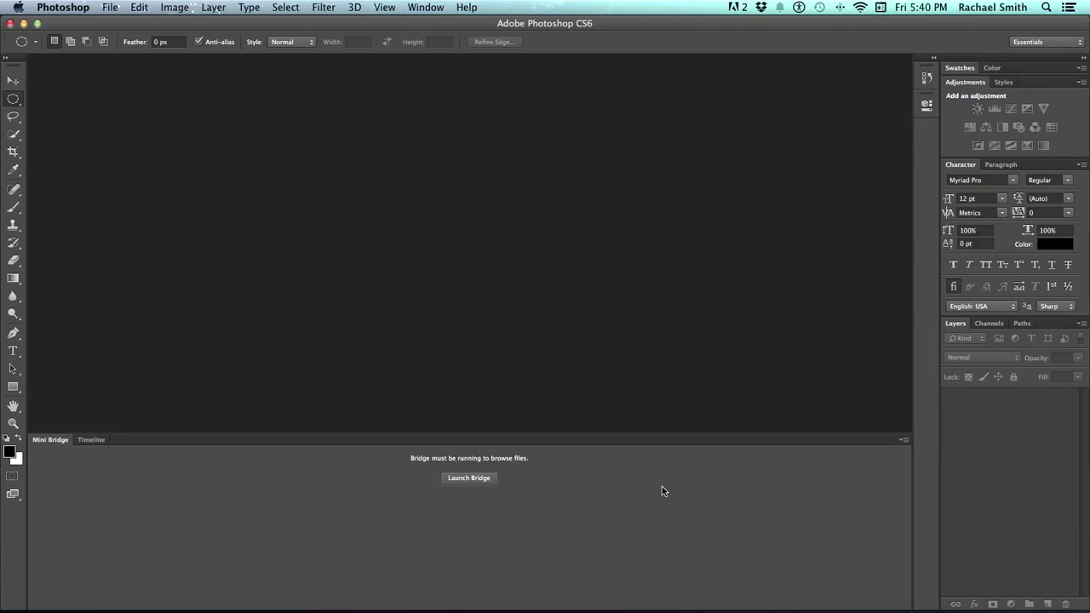
pyautogui.click(49, 441)
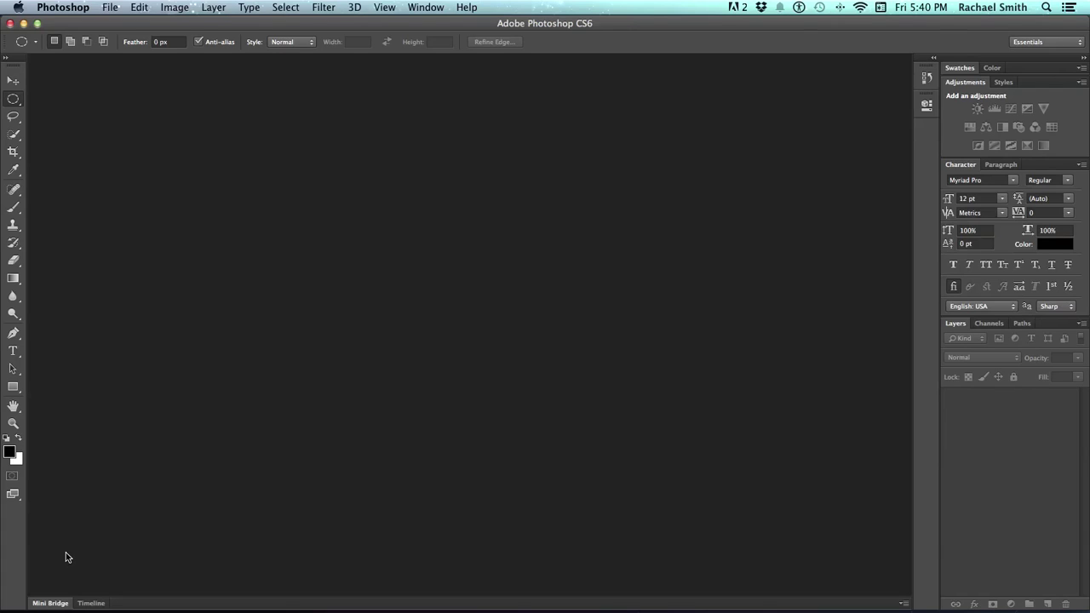
pyautogui.click(92, 603)
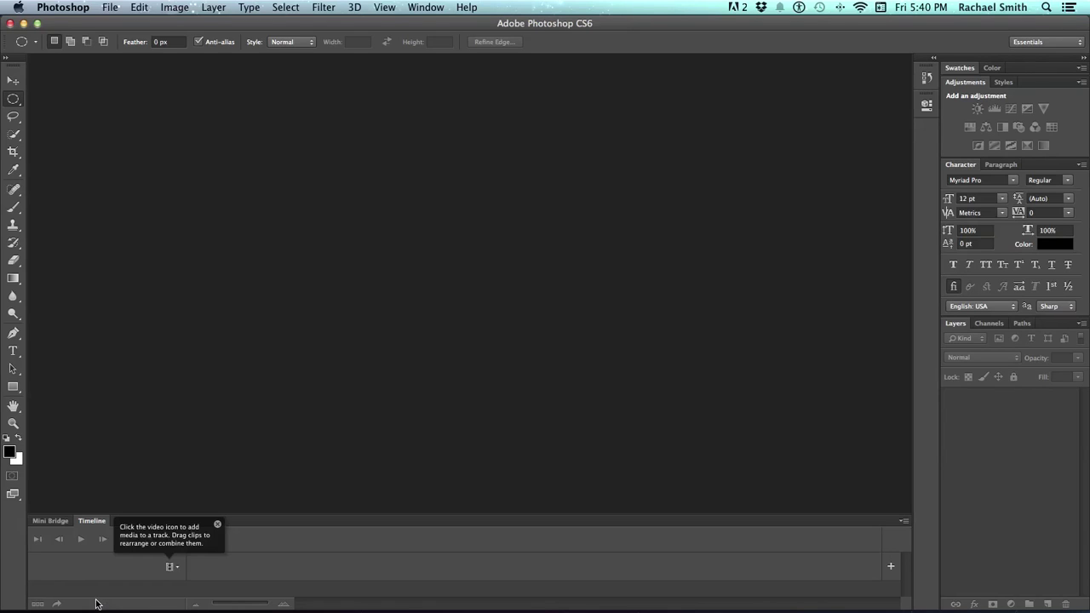
# - Choose Close Tab Group from the Timeline panel menu to remove Timeline and Mini Bridge
pyautogui.click(905, 522)
pyautogui.click(908, 523)
pyautogui.click(904, 523)
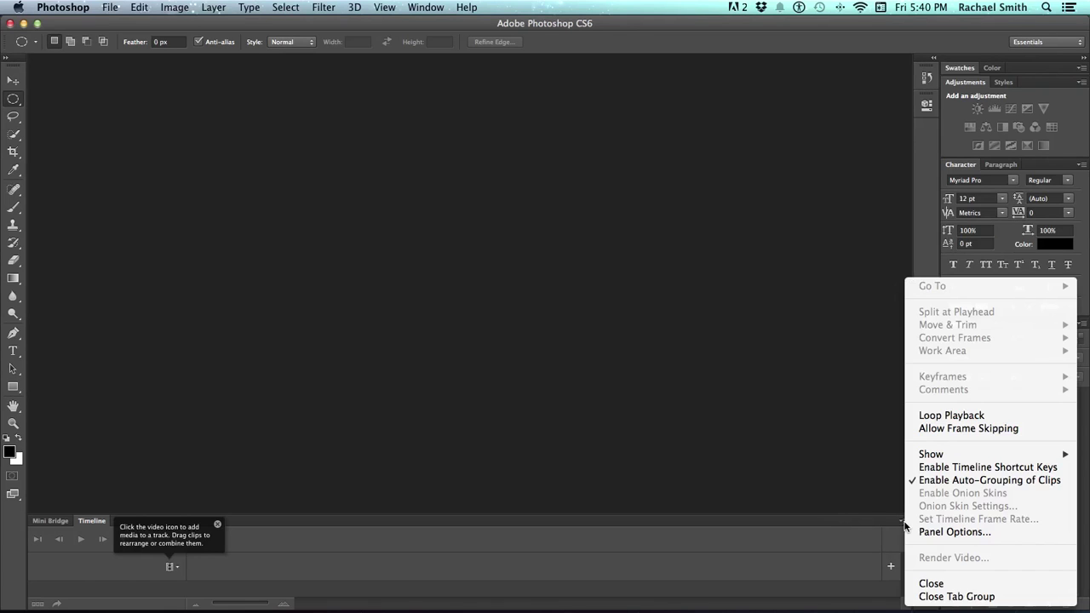
pyautogui.click(1013, 596)
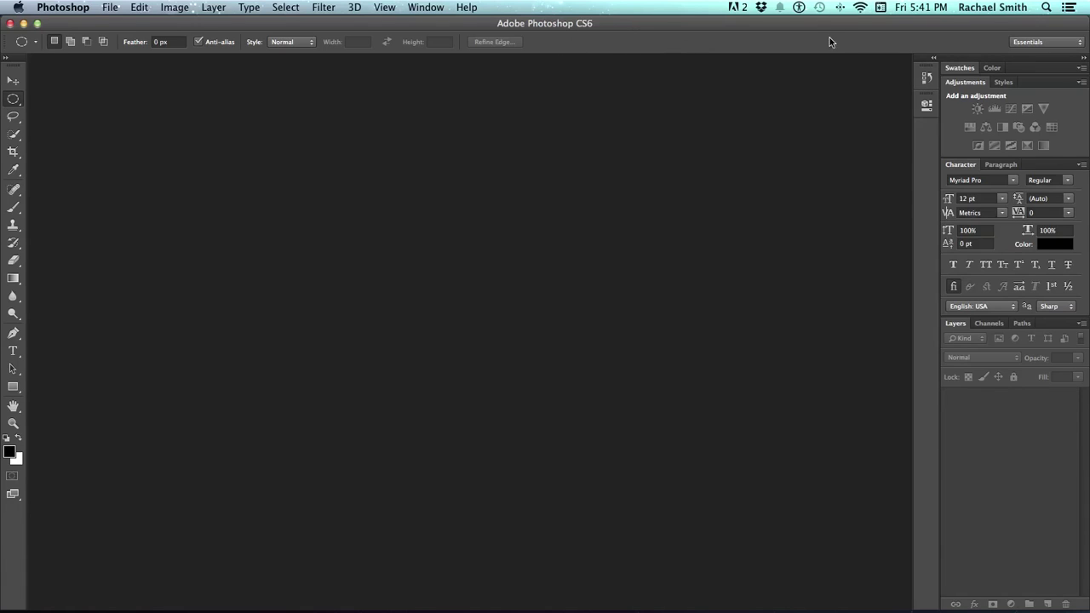
# - Open the Essentials workspace switcher dropdown in the options bar
pyautogui.click(1075, 46)
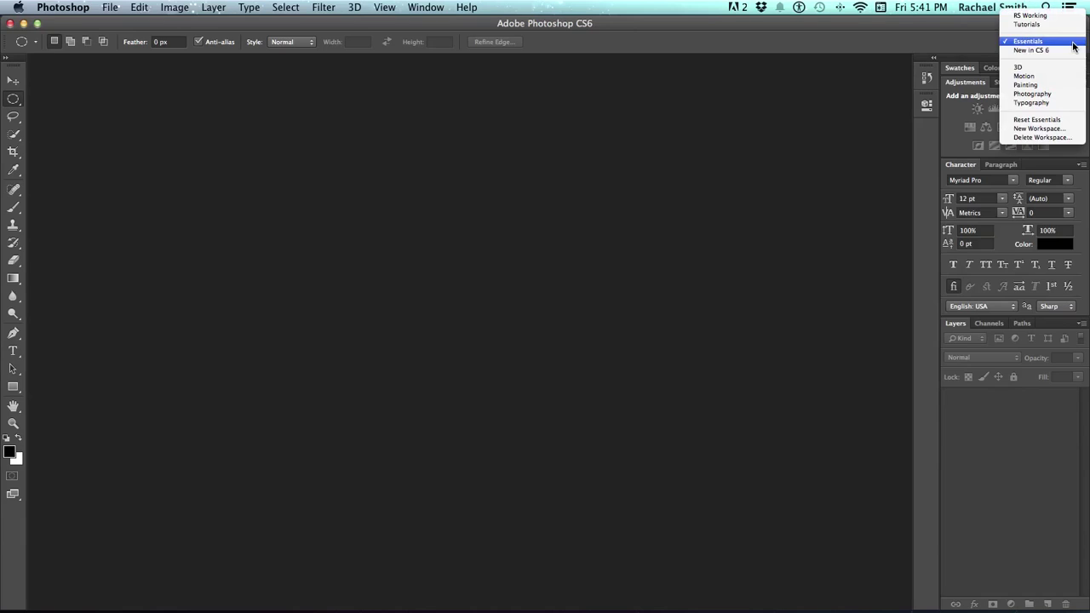
# - Switch to the Typography workspace, collapse its Styles panel, then return to Essentials
pyautogui.click(1057, 104)
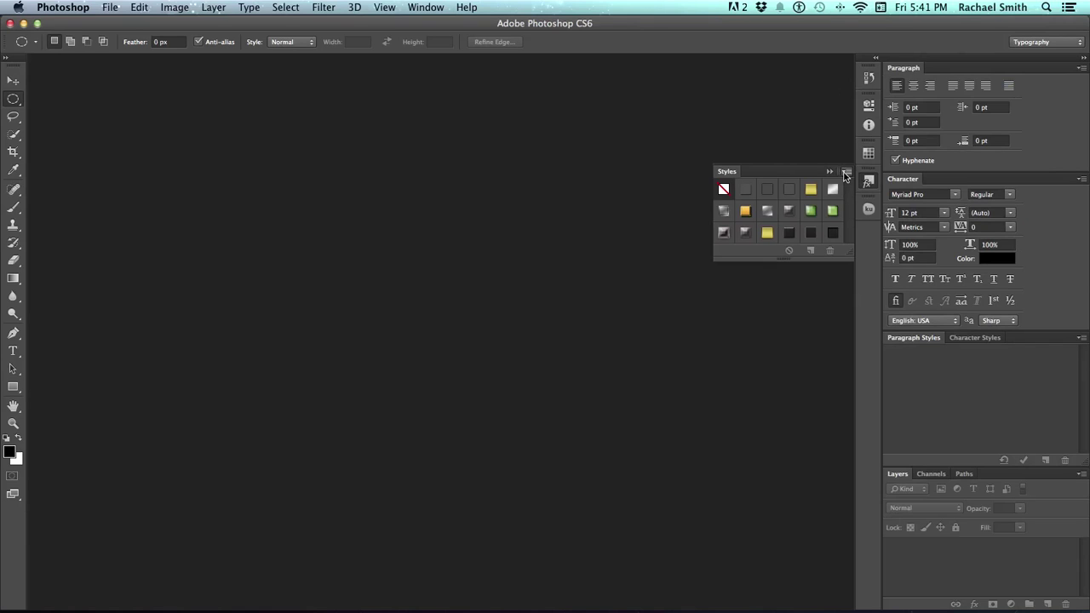
pyautogui.click(829, 171)
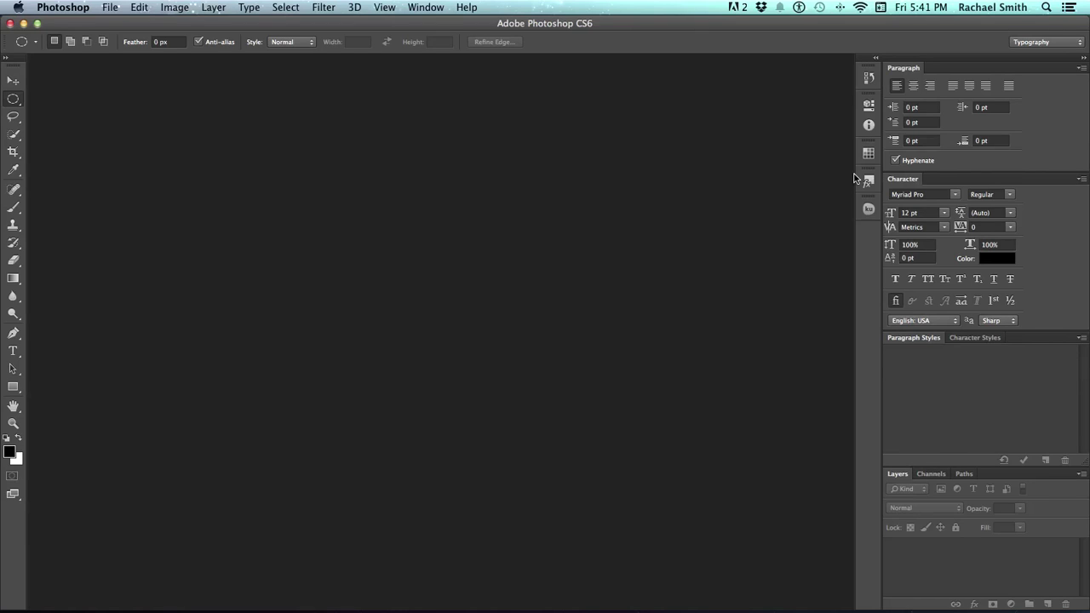
pyautogui.click(1049, 42)
pyautogui.scroll(5, 1049, 43)
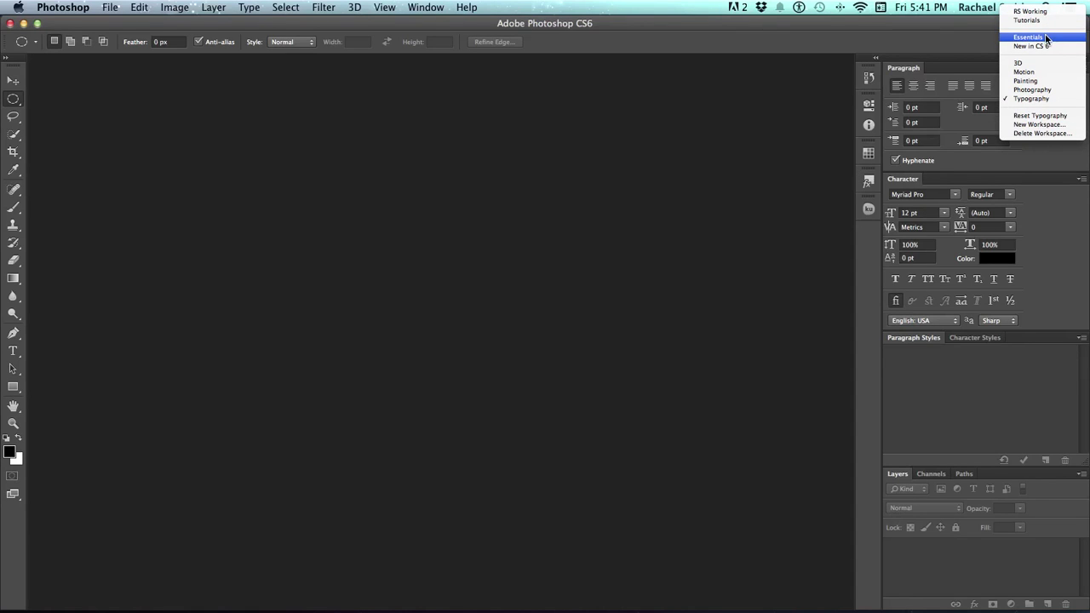
pyautogui.click(1046, 38)
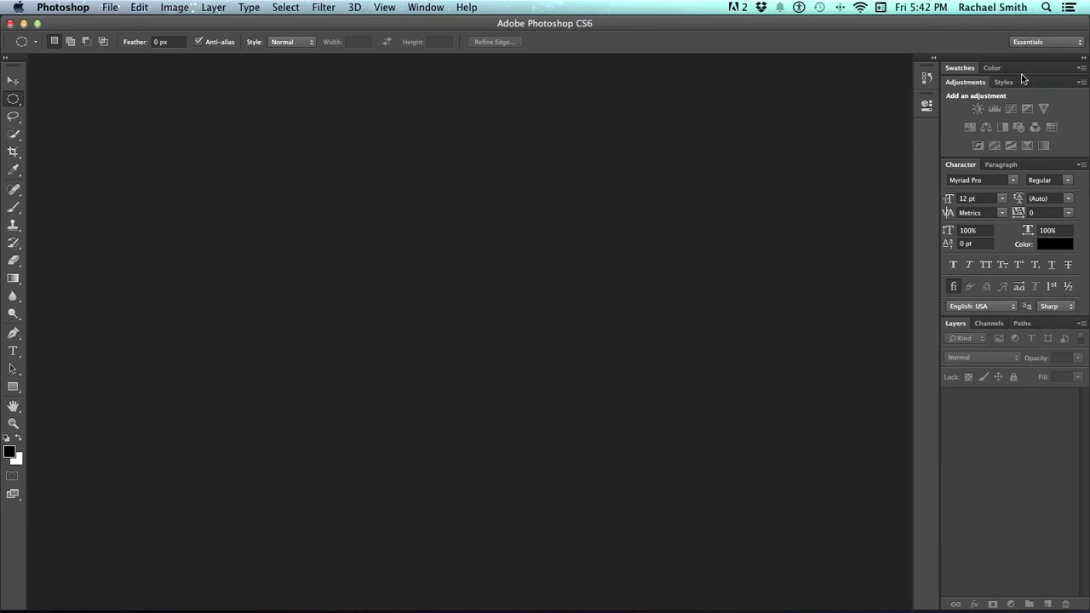
# - Choose Reset Essentials from the workspace switcher
pyautogui.click(1068, 44)
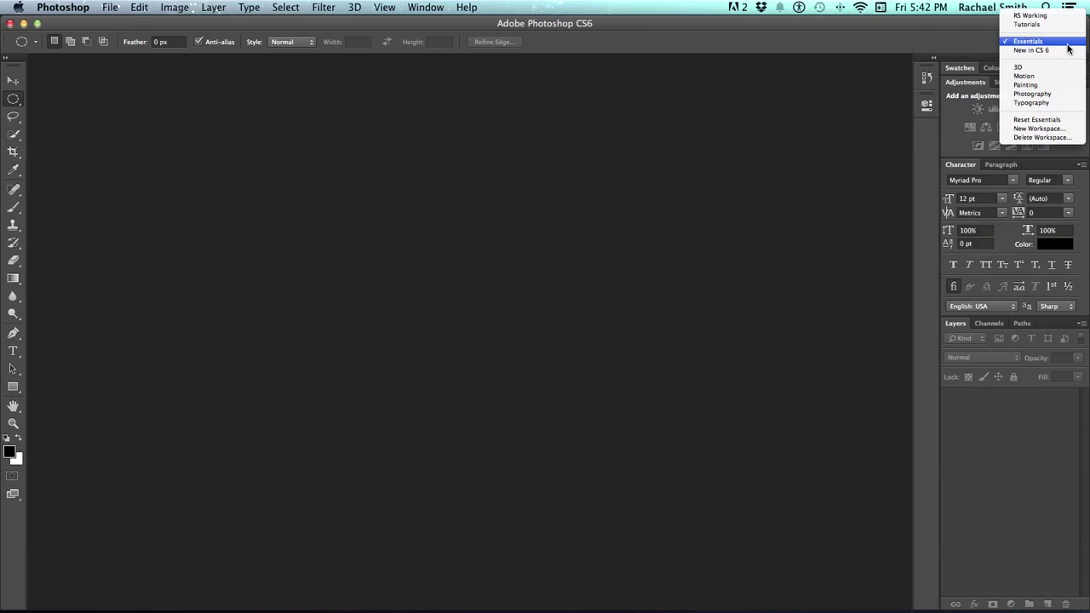
pyautogui.click(1062, 122)
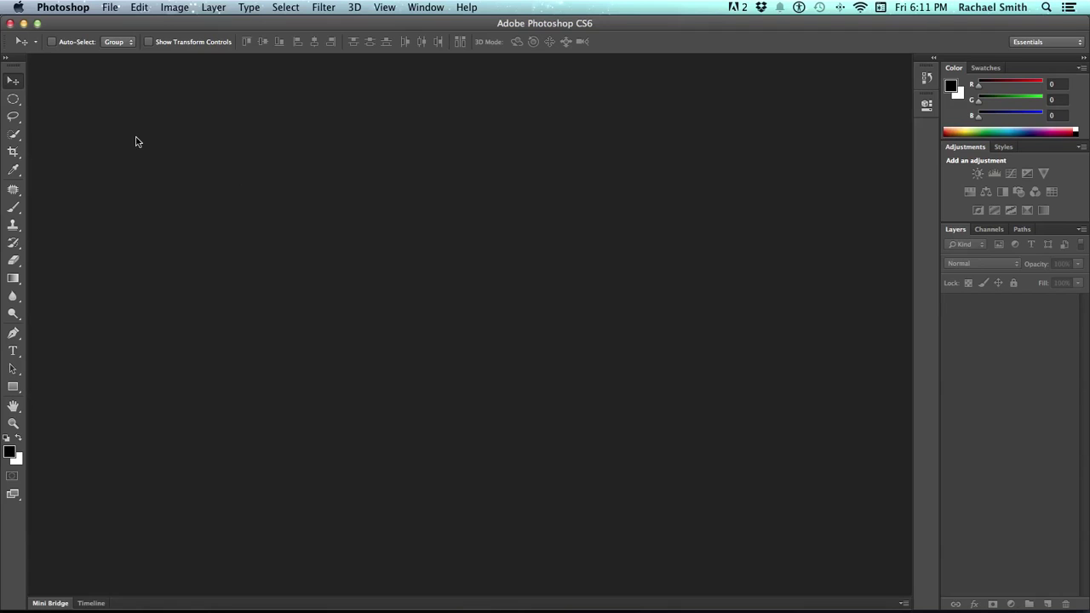
# - Open the General page of Photoshop > Preferences
pyautogui.click(71, 6)
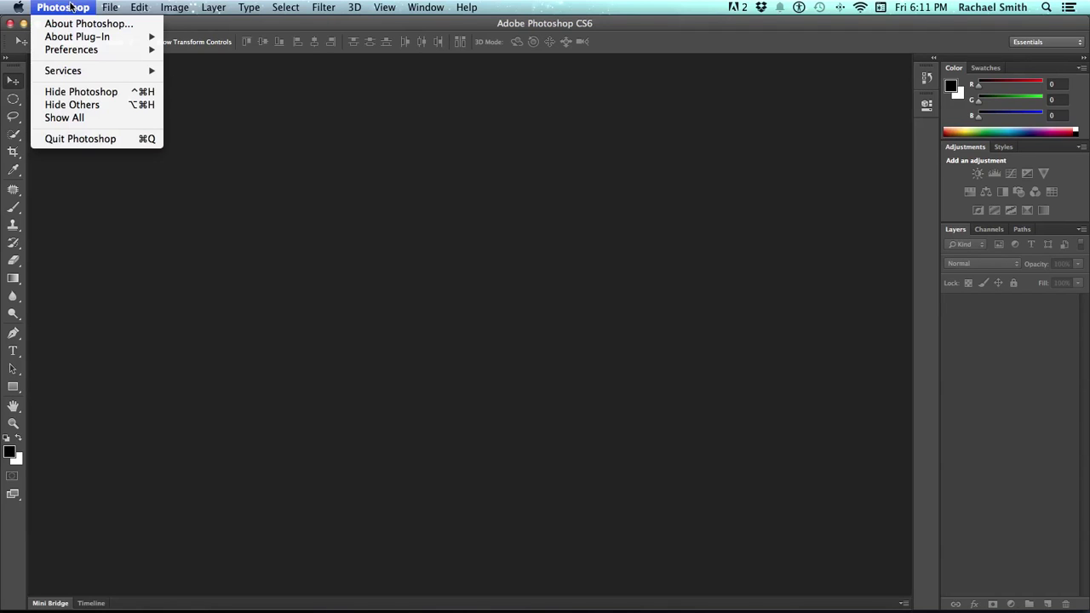
pyautogui.moveTo(72, 50)
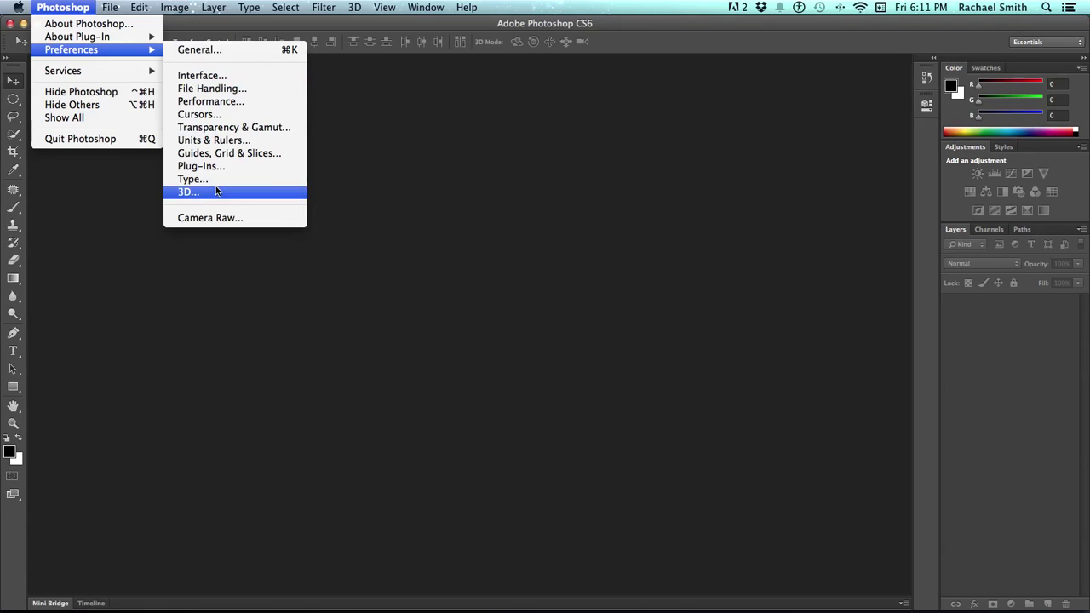
pyautogui.click(222, 54)
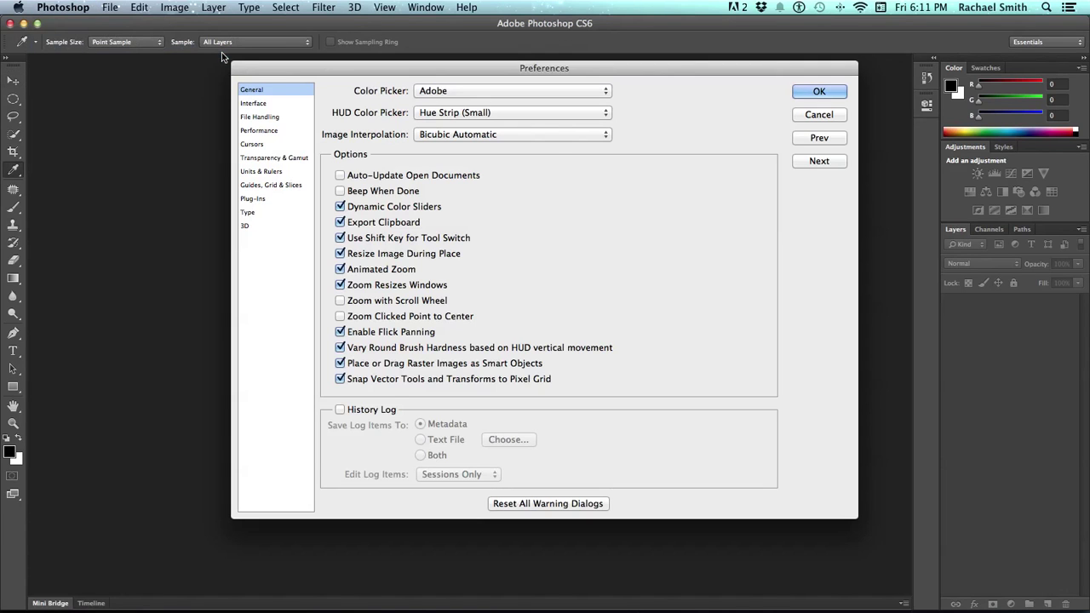
# - Browse the Interface, File Handling, Performance, Cursors and Transparency & Gamut preference pages
pyautogui.click(247, 106)
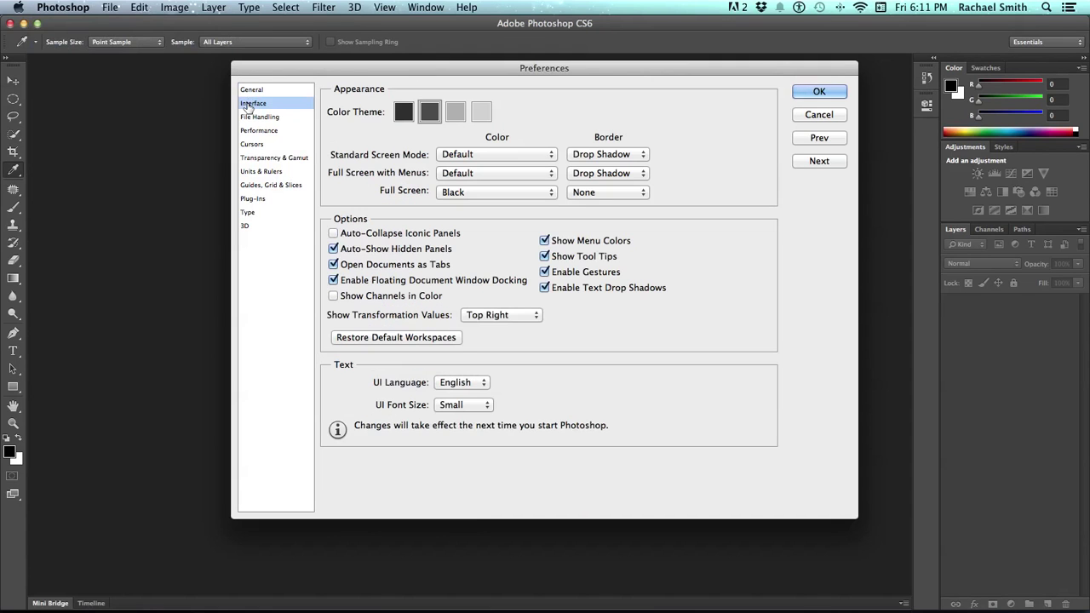
pyautogui.click(247, 119)
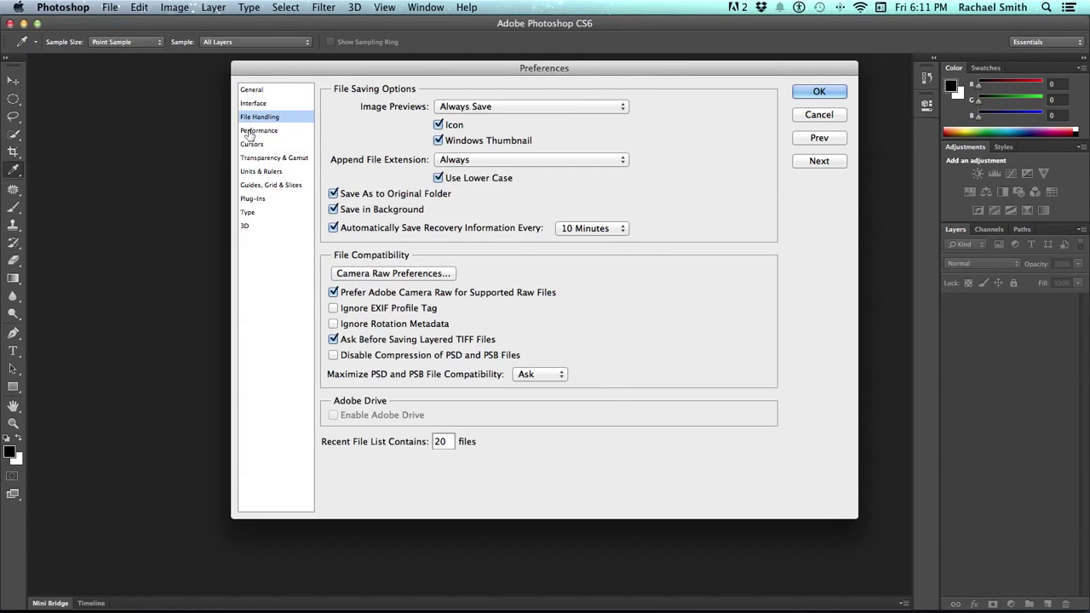
pyautogui.click(250, 132)
pyautogui.click(248, 145)
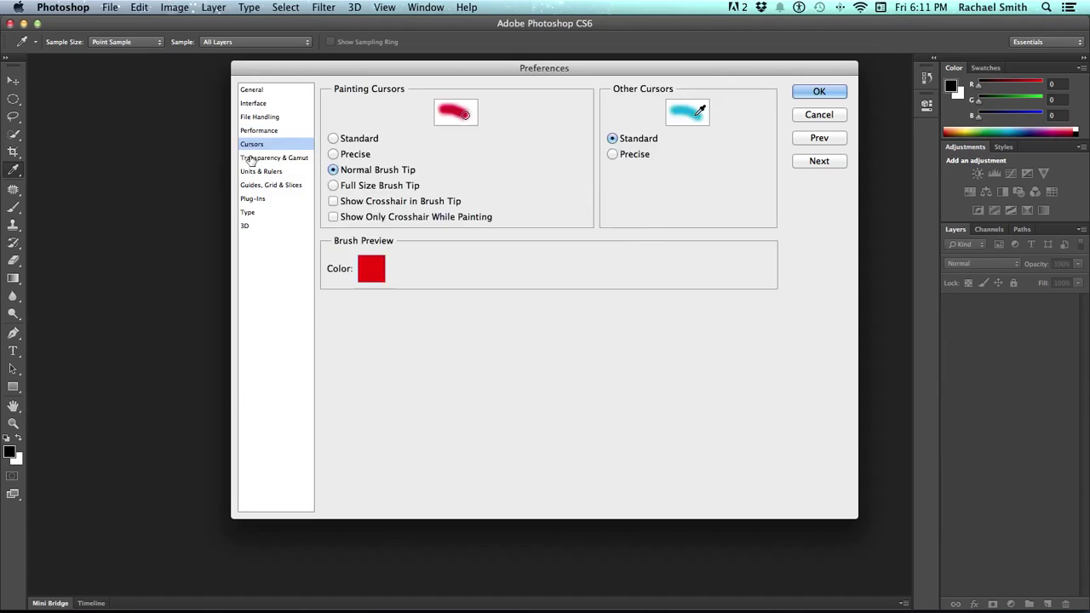
pyautogui.click(249, 159)
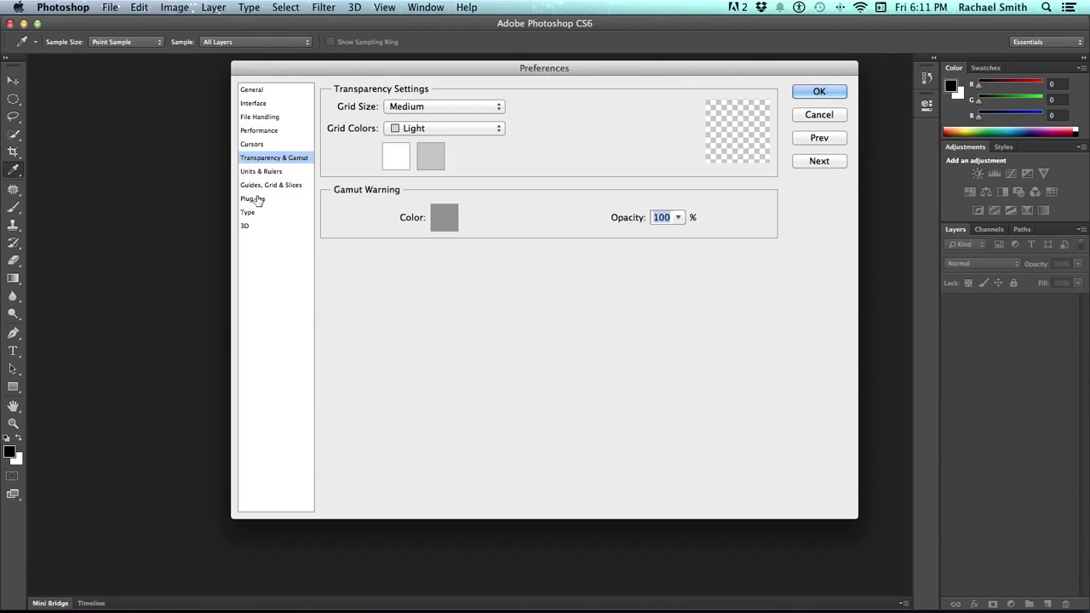
# - Change History States from 20 to 50 on the Performance preferences page
pyautogui.click(259, 130)
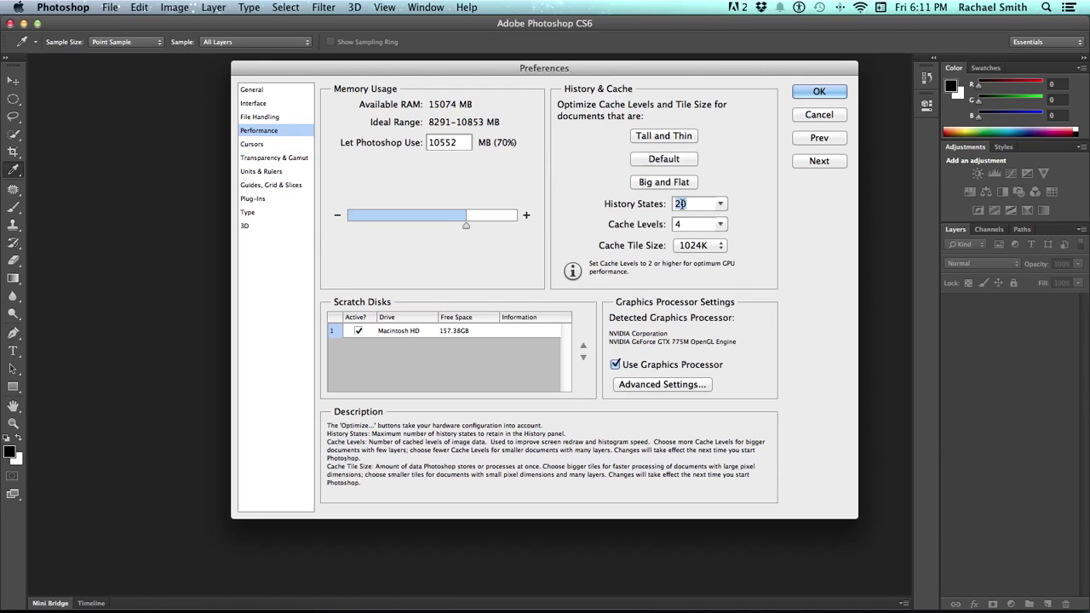
pyautogui.doubleClick(686, 205)
pyautogui.write('50')
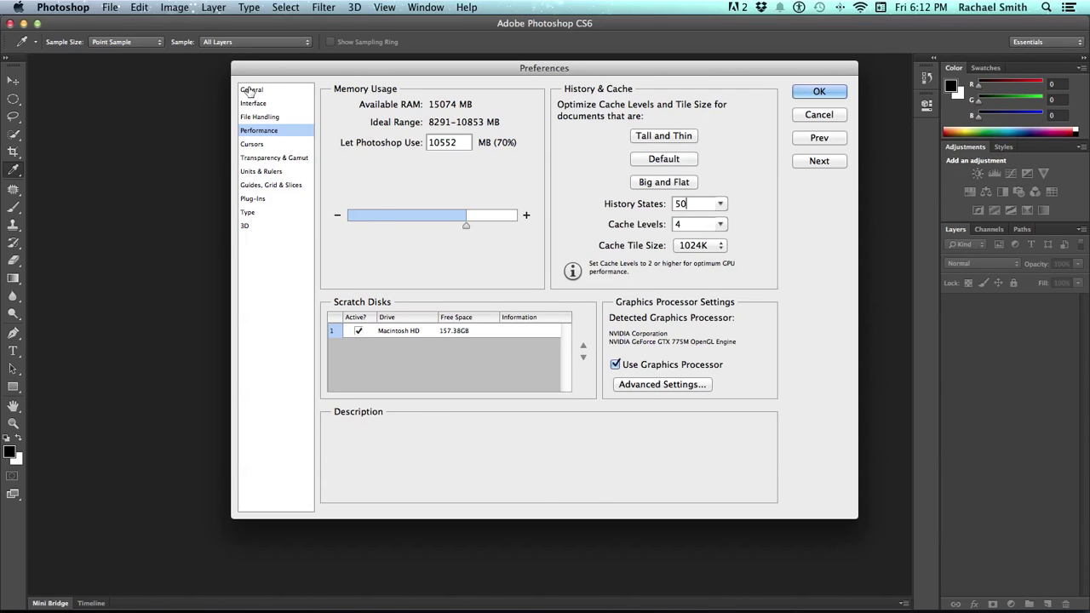
# - Preview the Interface colour themes, settle on the third theme, and accept the preferences with OK
pyautogui.click(250, 90)
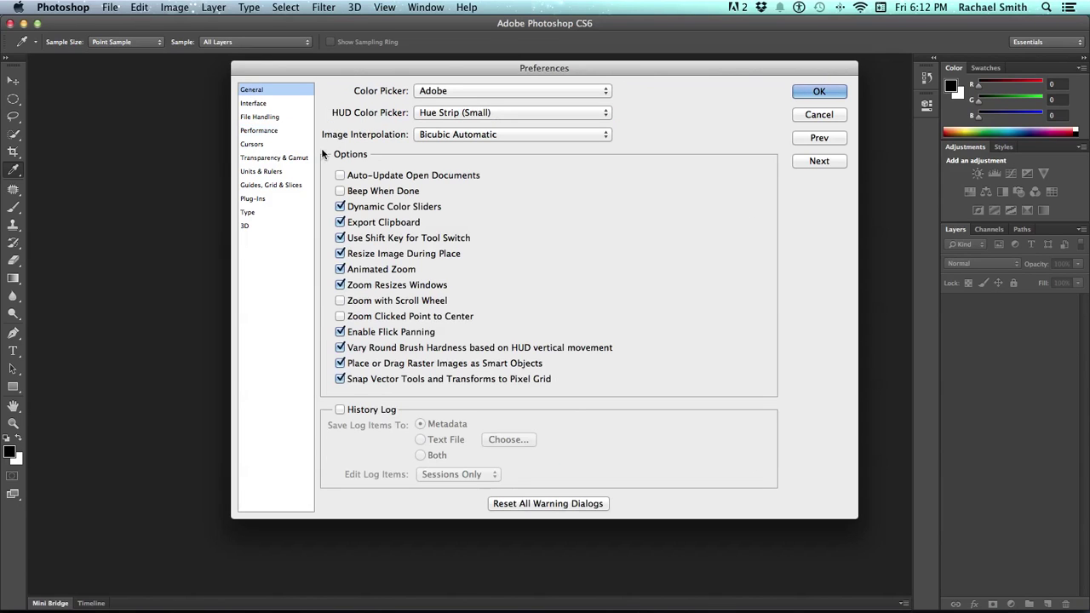
pyautogui.click(266, 104)
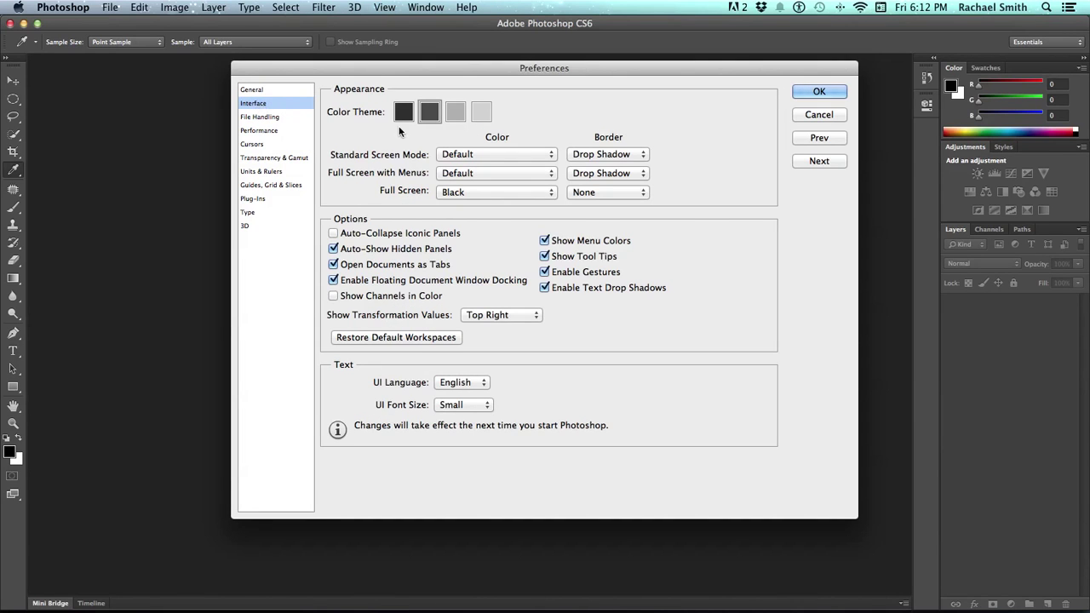
pyautogui.click(403, 116)
pyautogui.click(456, 113)
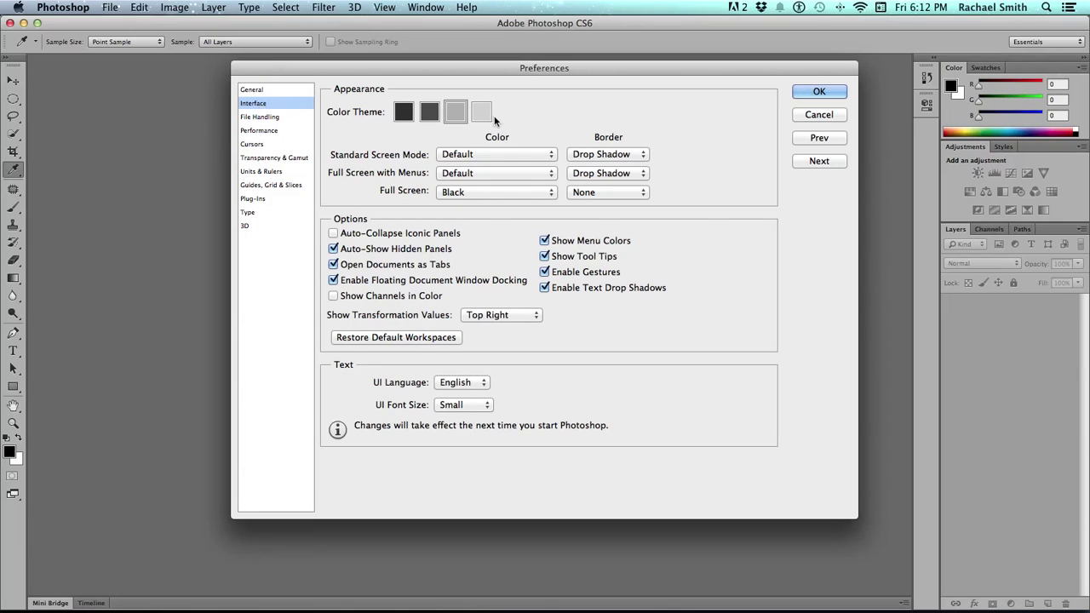
pyautogui.click(480, 115)
pyautogui.click(454, 114)
pyautogui.click(810, 92)
pyautogui.press('v')
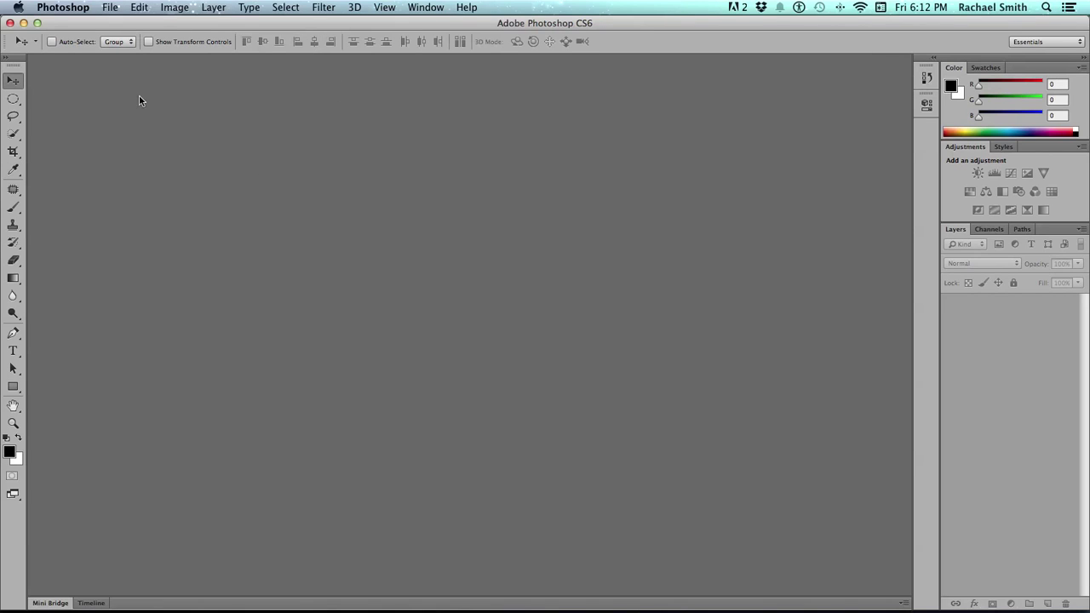
# - Apply the second-darkest Color Theme via Preferences > Interface and confirm with OK
pyautogui.click(63, 7)
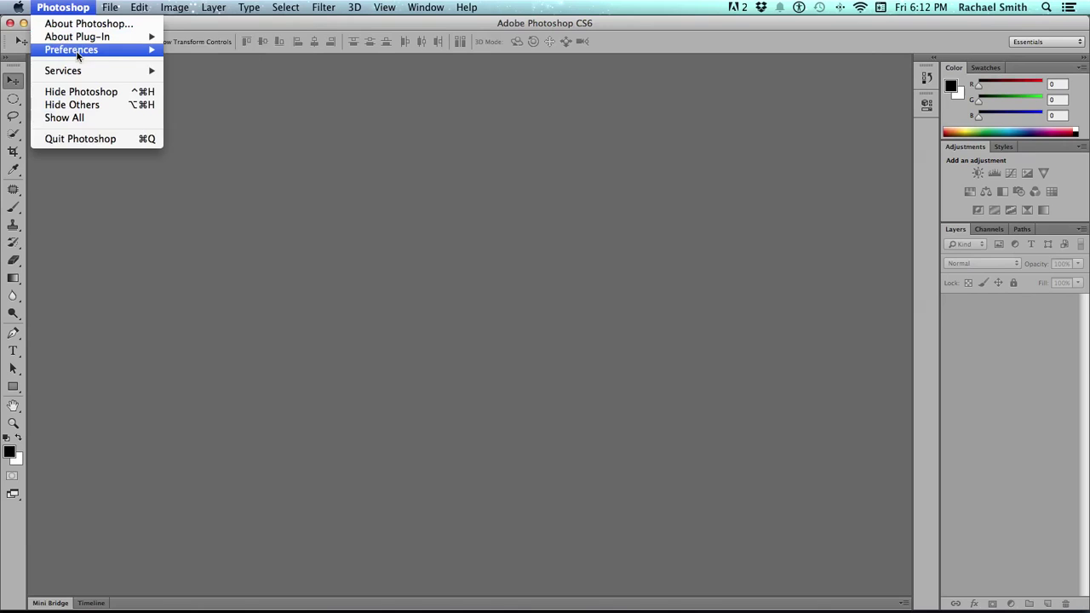
pyautogui.moveTo(78, 53)
pyautogui.click(228, 57)
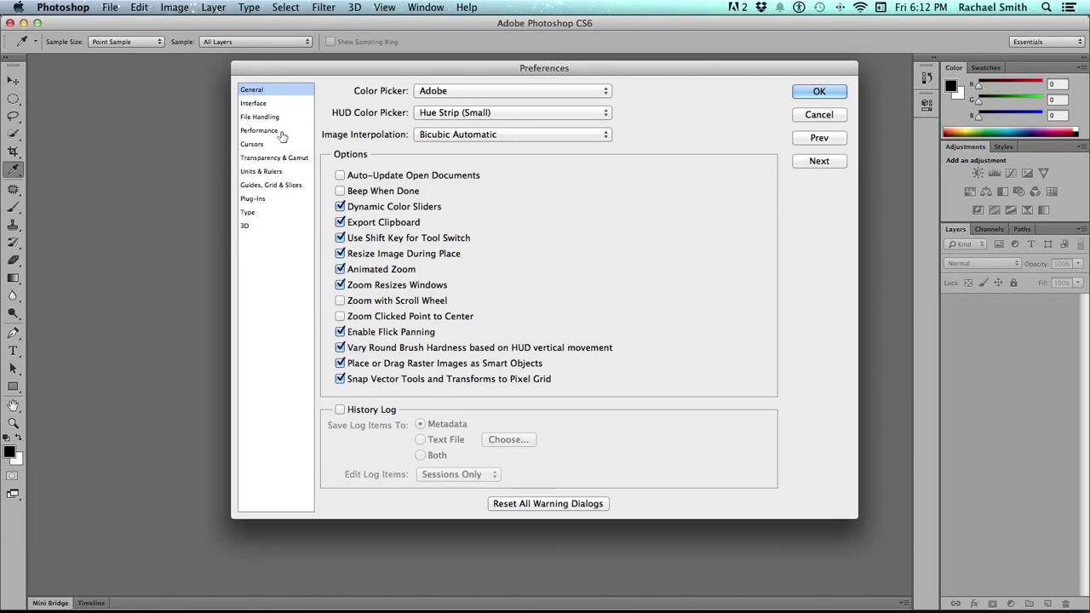
pyautogui.click(271, 104)
pyautogui.click(429, 112)
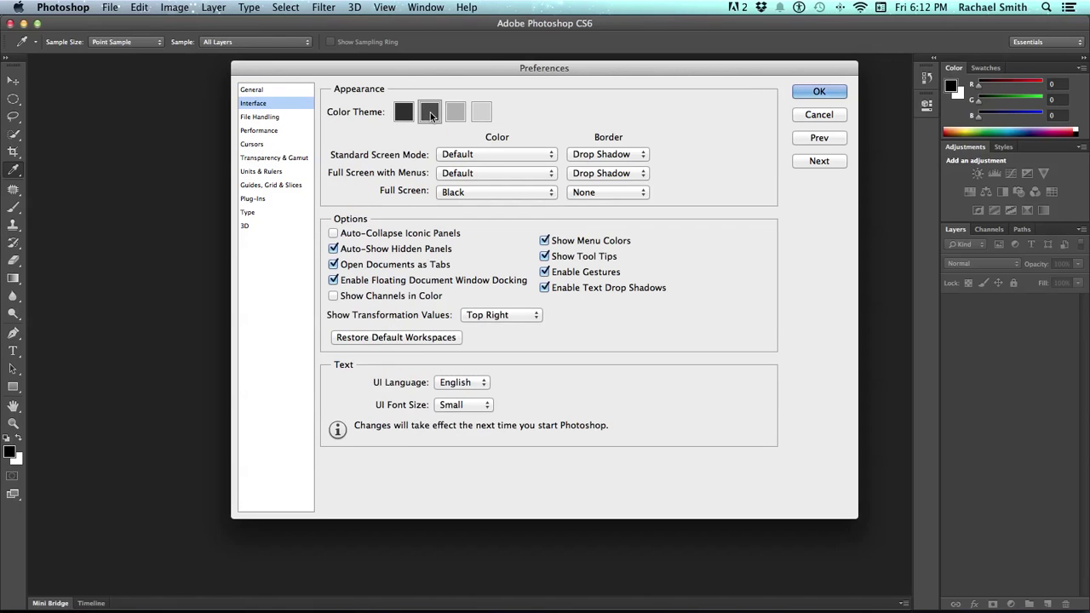
pyautogui.click(819, 92)
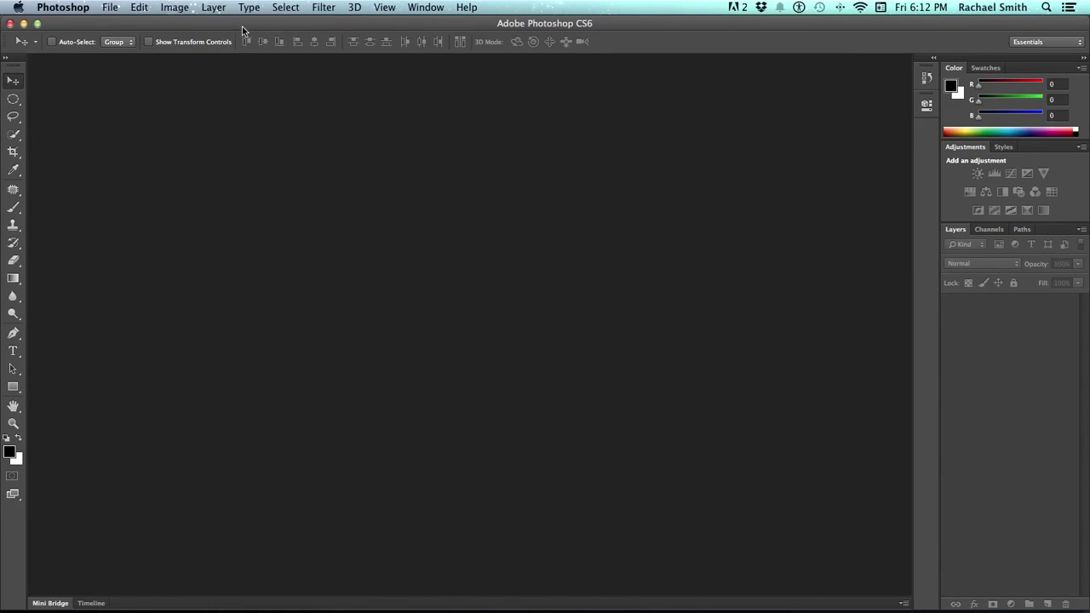
pyautogui.click(465, 8)
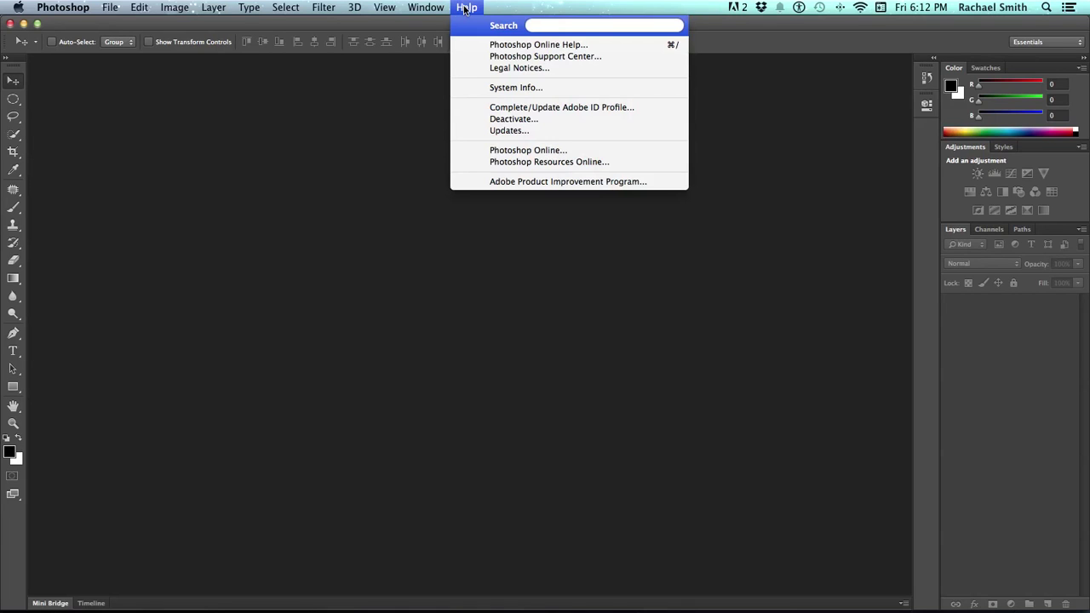
pyautogui.click(465, 8)
pyautogui.click(470, 6)
pyautogui.write('save')
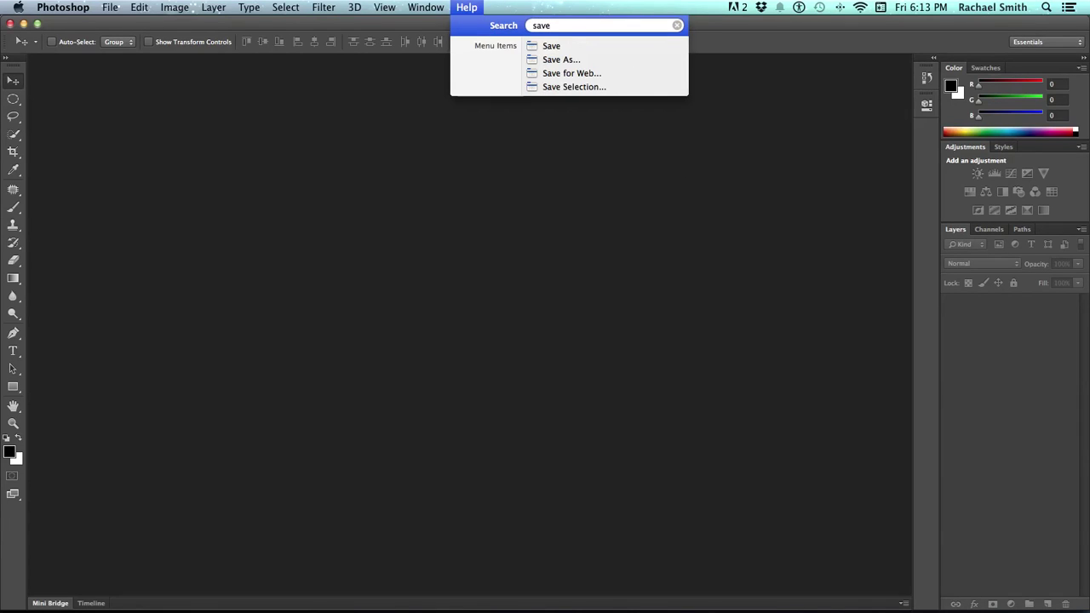
pyautogui.moveTo(560, 45)
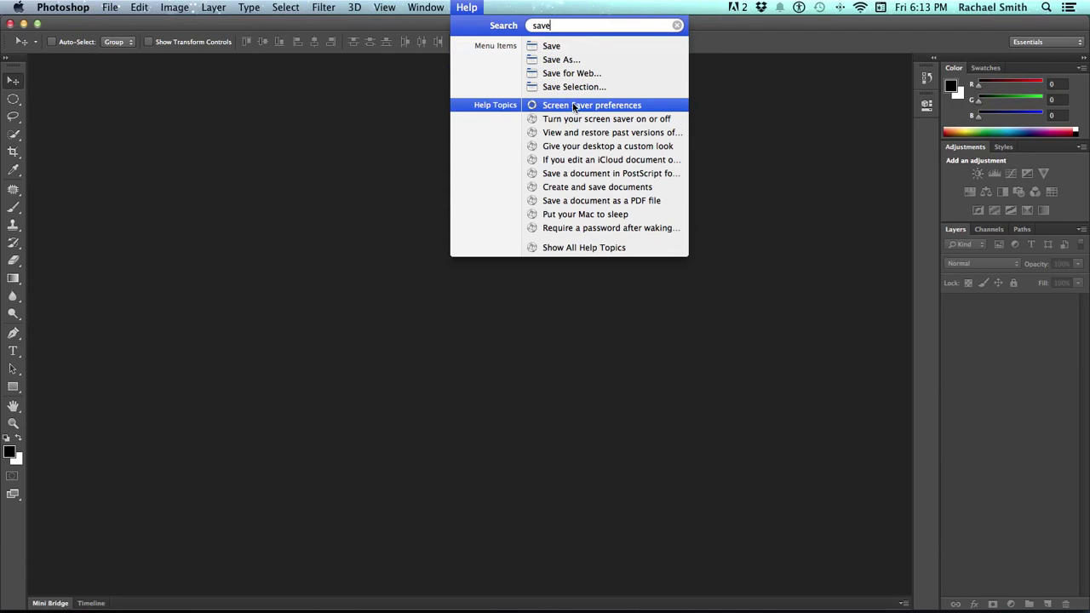
pyautogui.click(573, 107)
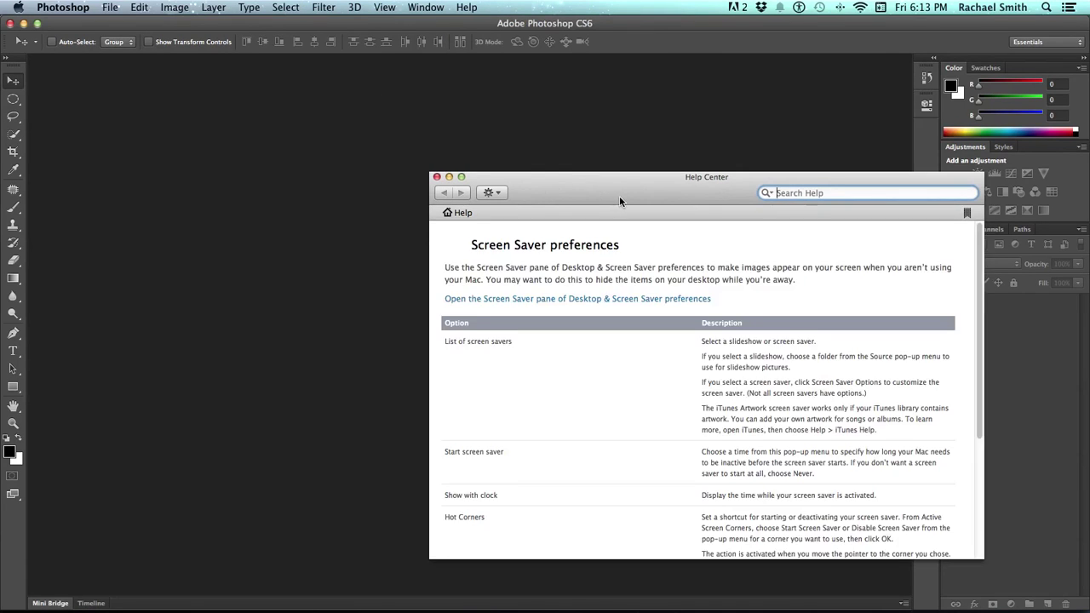
pyautogui.moveTo(619, 200); pyautogui.dragTo(571, 181)
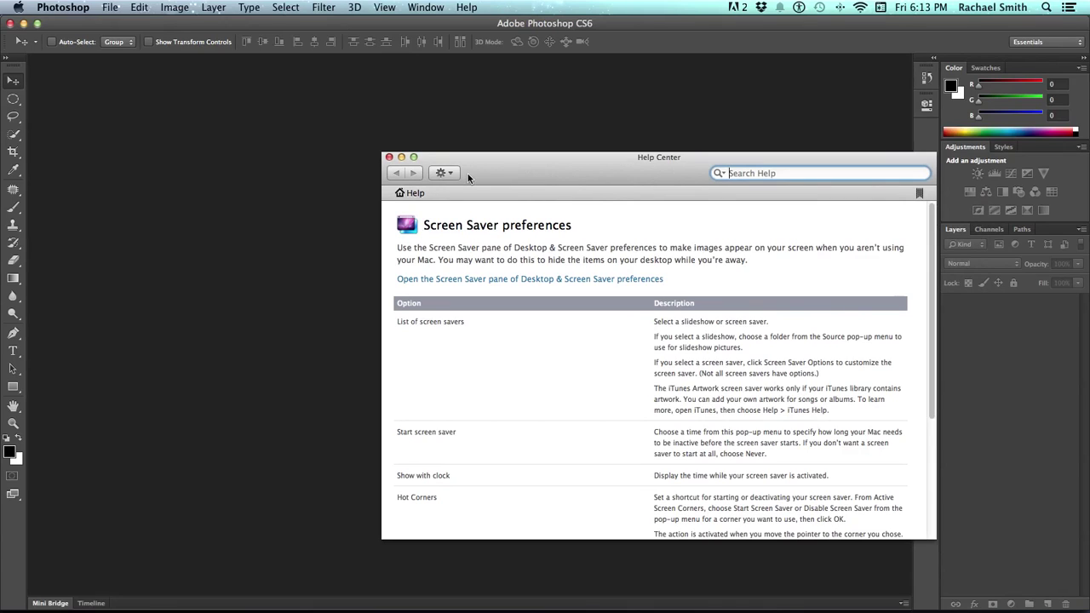
pyautogui.click(389, 157)
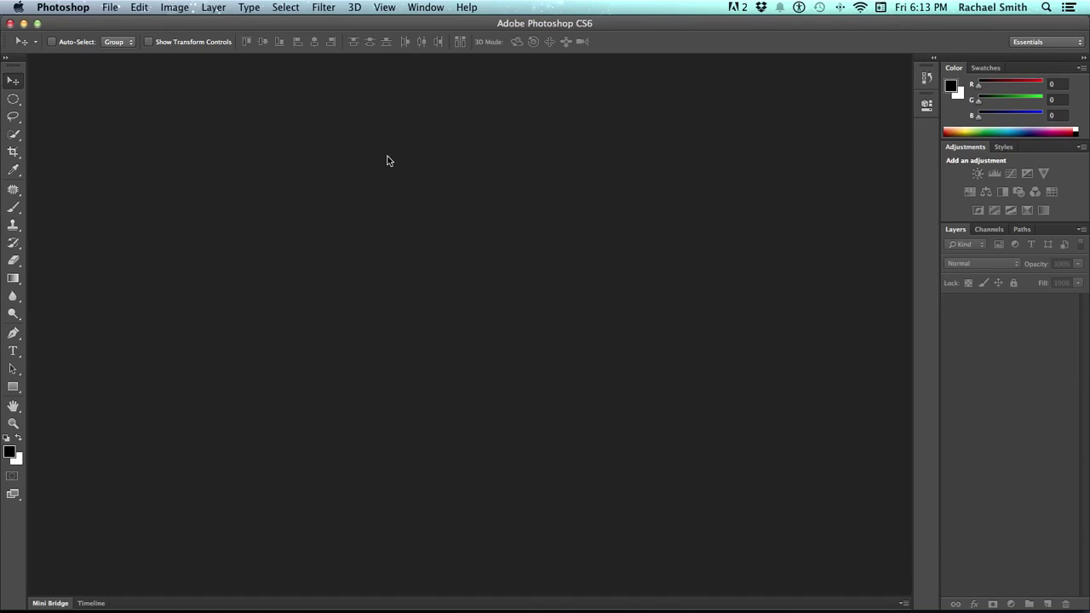
# - Switch to Chrome's Lesson 2 tab and go to the course site's Photoshop Help page
pyautogui.press('super+Tab')
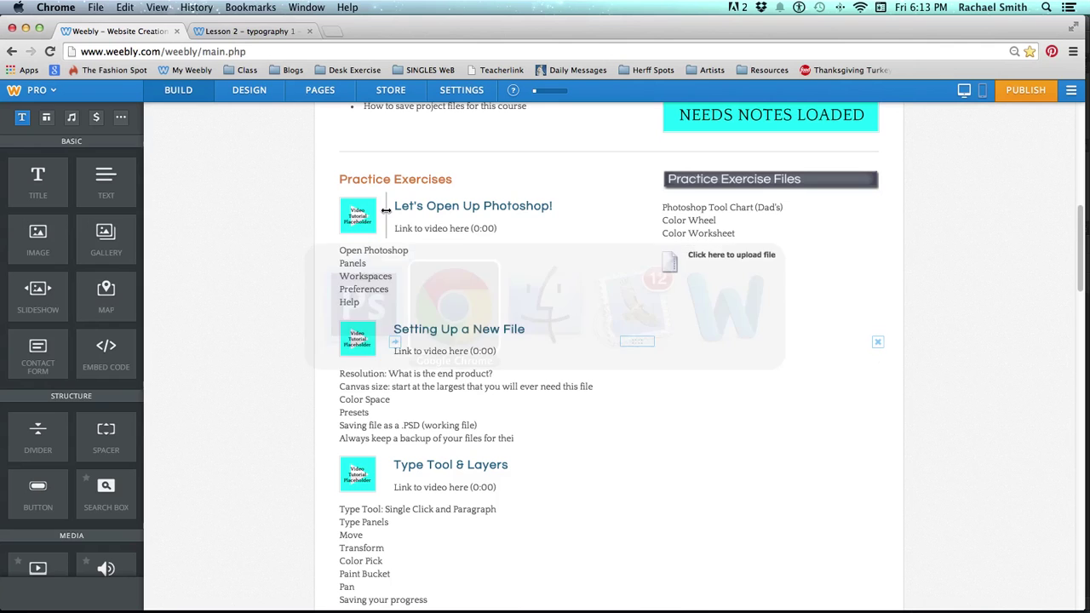
pyautogui.click(251, 32)
pyautogui.scroll(20, 465, 148)
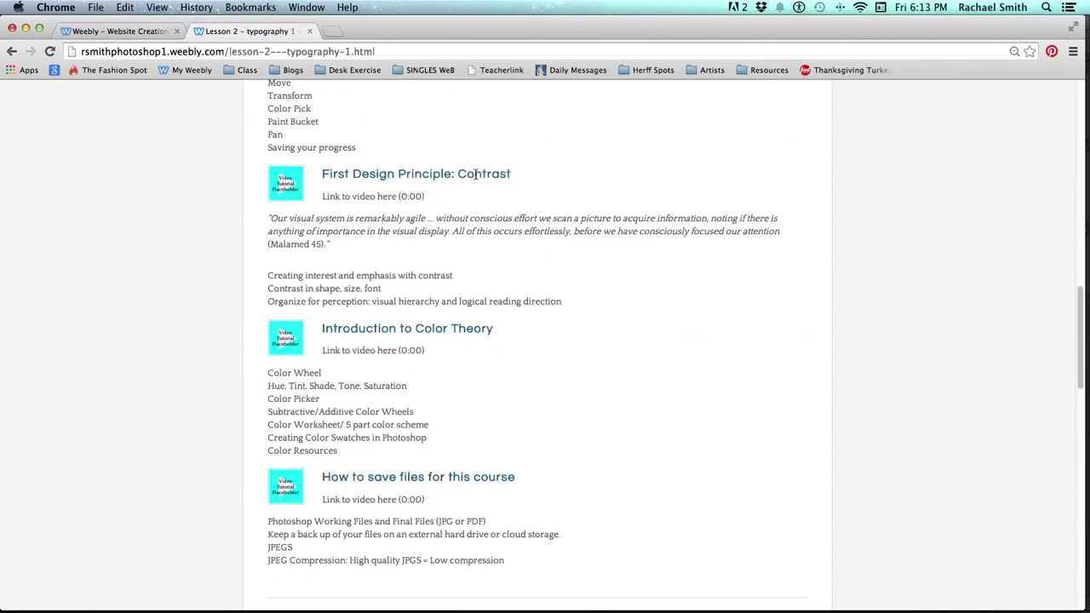
pyautogui.scroll(5, 472, 168)
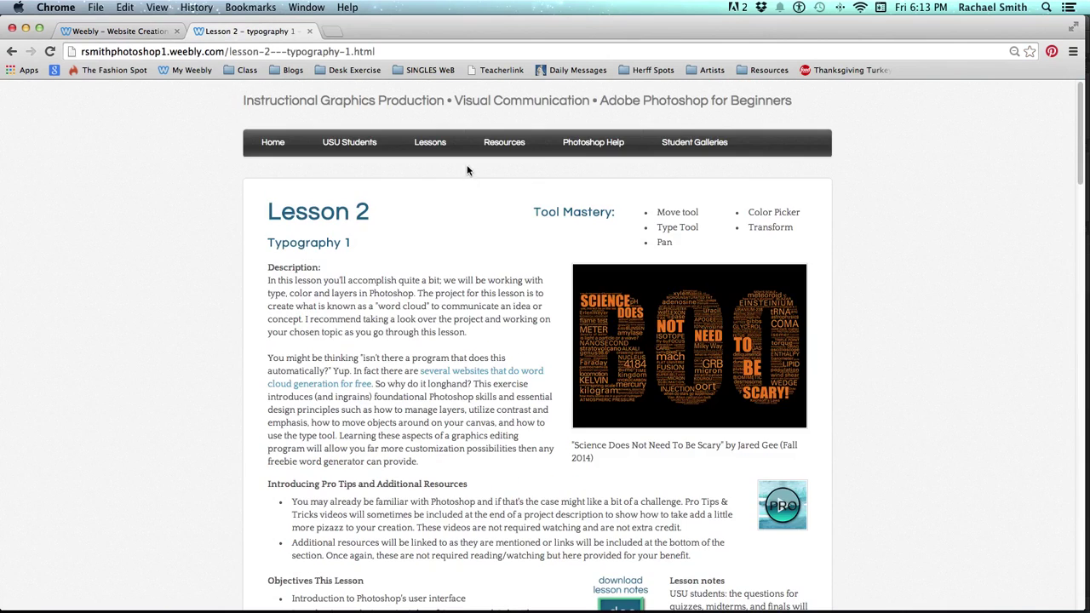
pyautogui.click(593, 147)
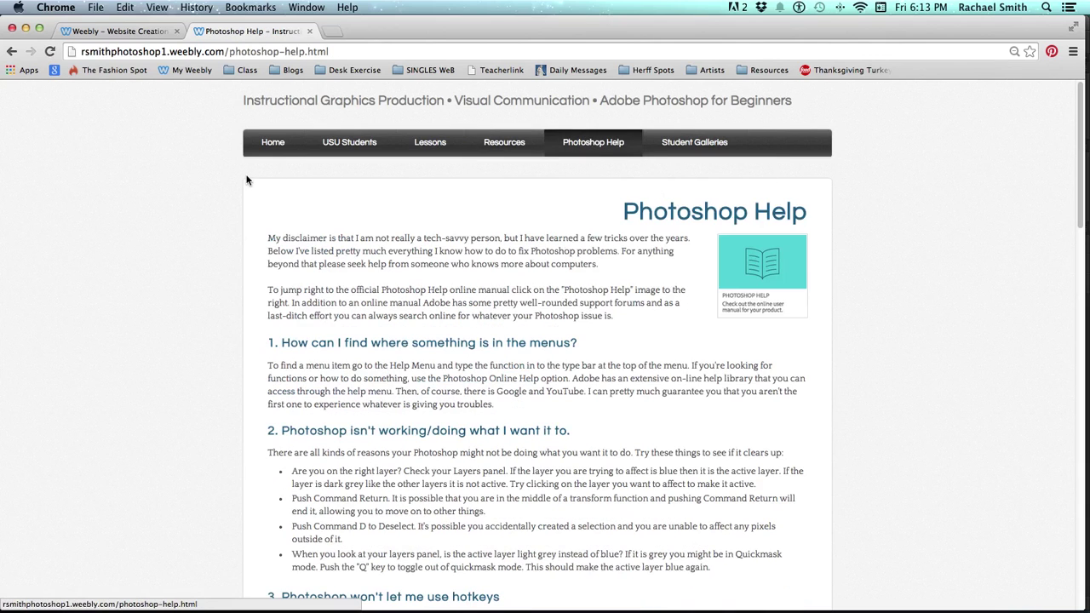
# - Scroll through the troubleshooting tips for menus, layers and hotkeys
pyautogui.scroll(-3, 217, 243)
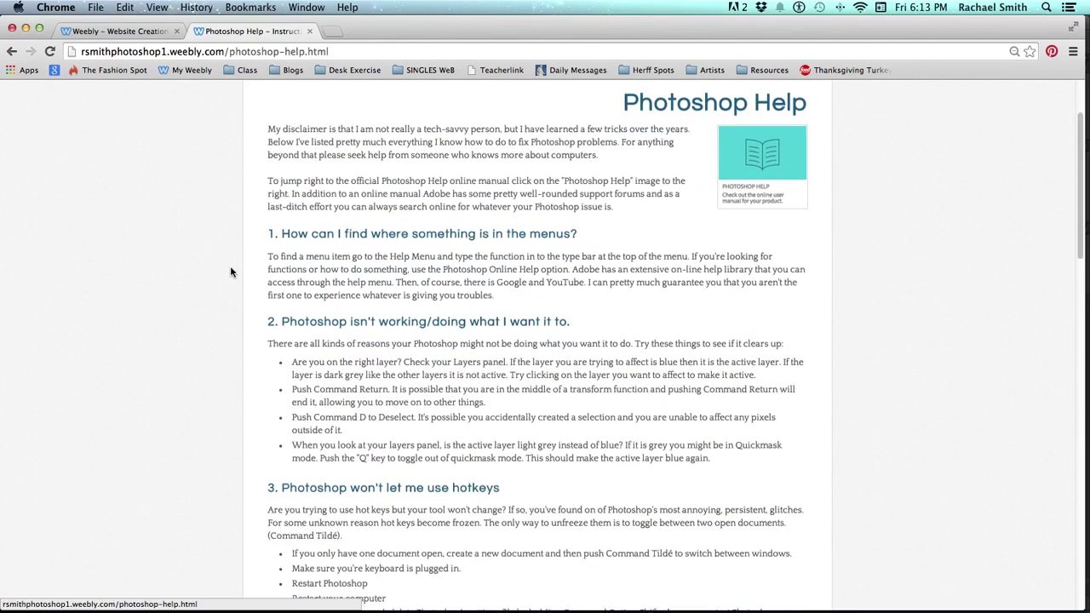
pyautogui.scroll(-4, 229, 265)
pyautogui.scroll(-4, 230, 266)
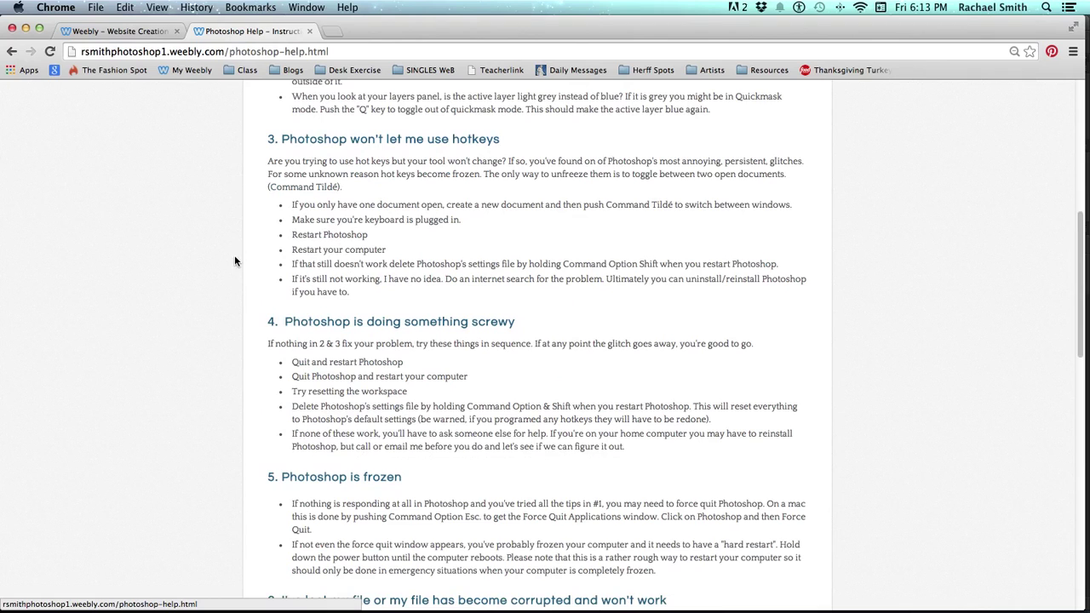
pyautogui.scroll(-3, 239, 252)
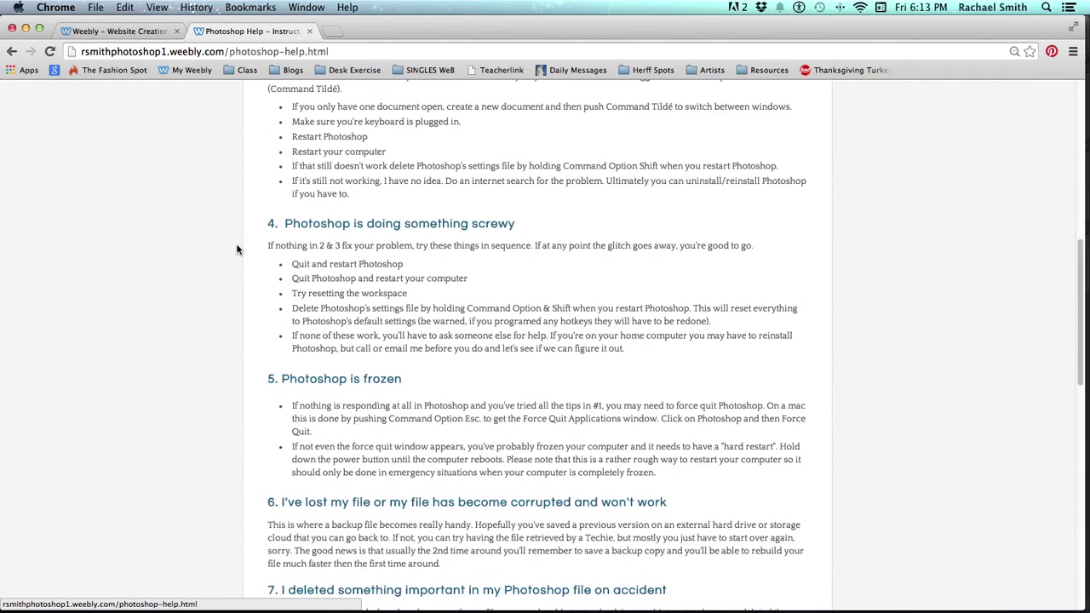
pyautogui.scroll(12, 240, 249)
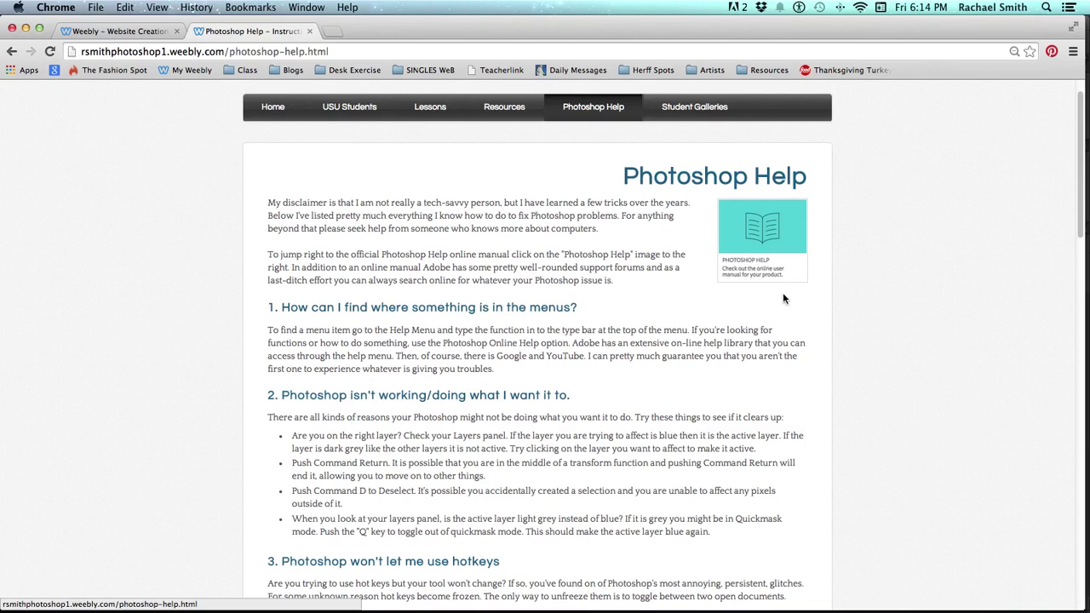
# - Open Adobe's official Photoshop help page, helpx.adobe.com/photoshop.html, in a new tab
pyautogui.click(764, 247)
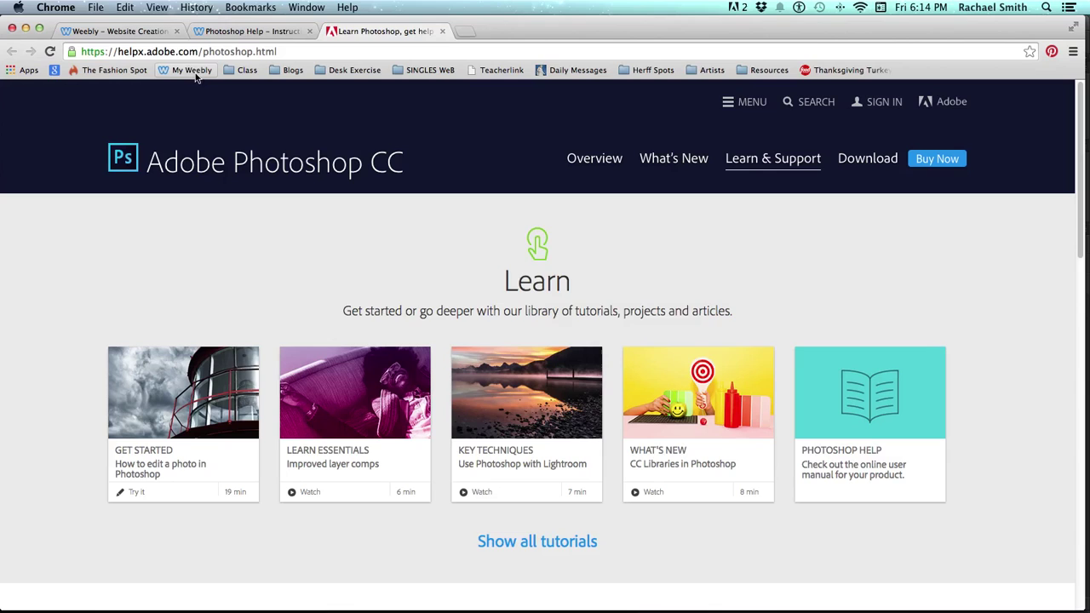
pyautogui.press('super+Tab')
pyautogui.press('super+Tab')
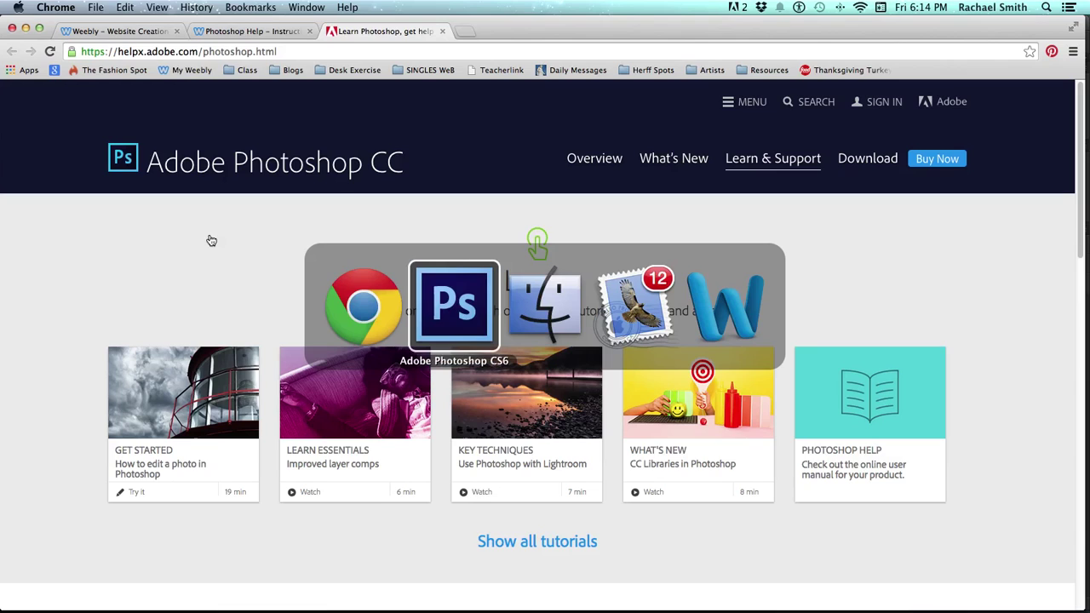
# - Return to Photoshop's empty dark workspace and glance at the Window menu without choosing anything
pyautogui.press('super+Tab')
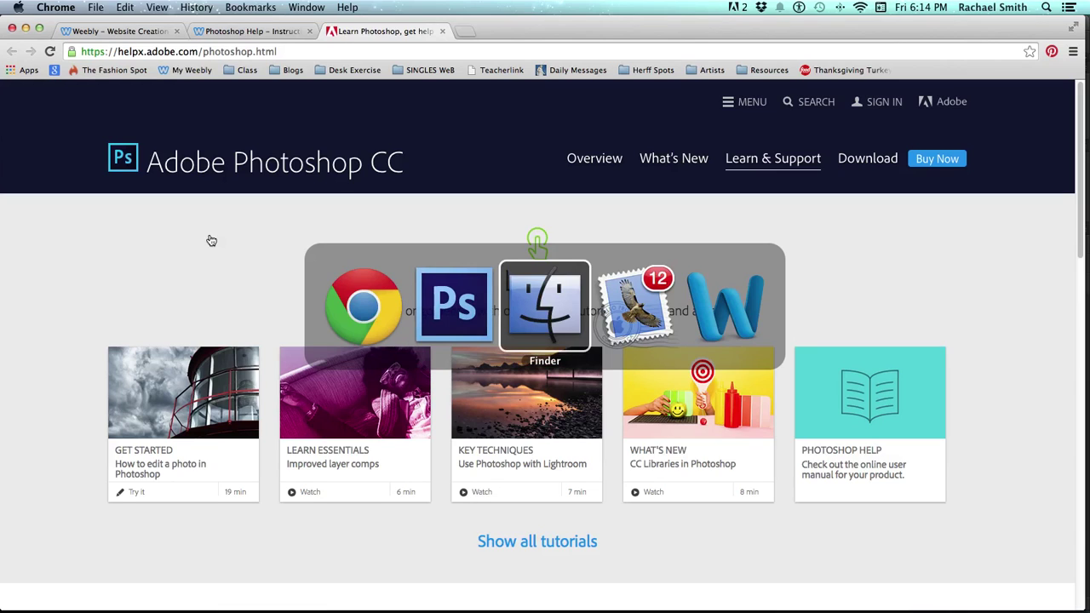
pyautogui.press('super+Tab')
pyautogui.press('super+Tab')
pyautogui.press('super+Tab')
pyautogui.press('super+Tab')
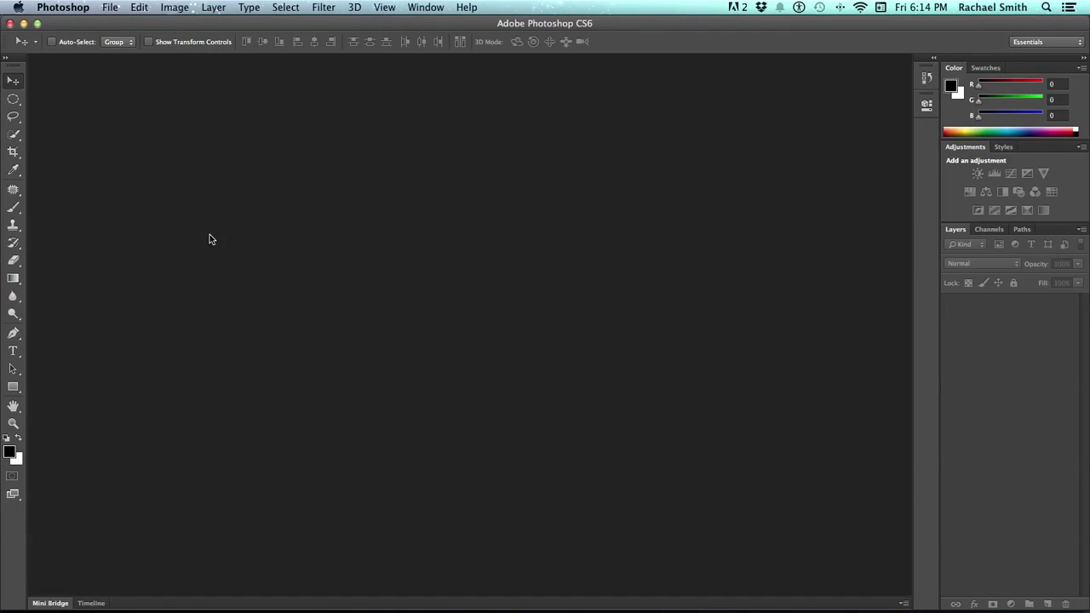
pyautogui.click(441, 7)
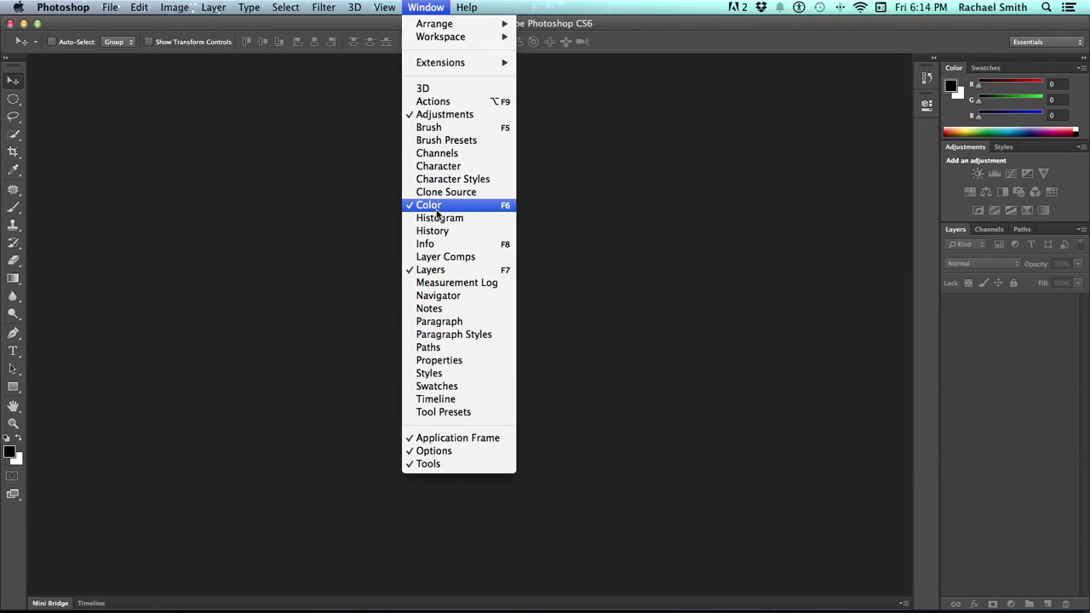
pyautogui.click(419, 7)
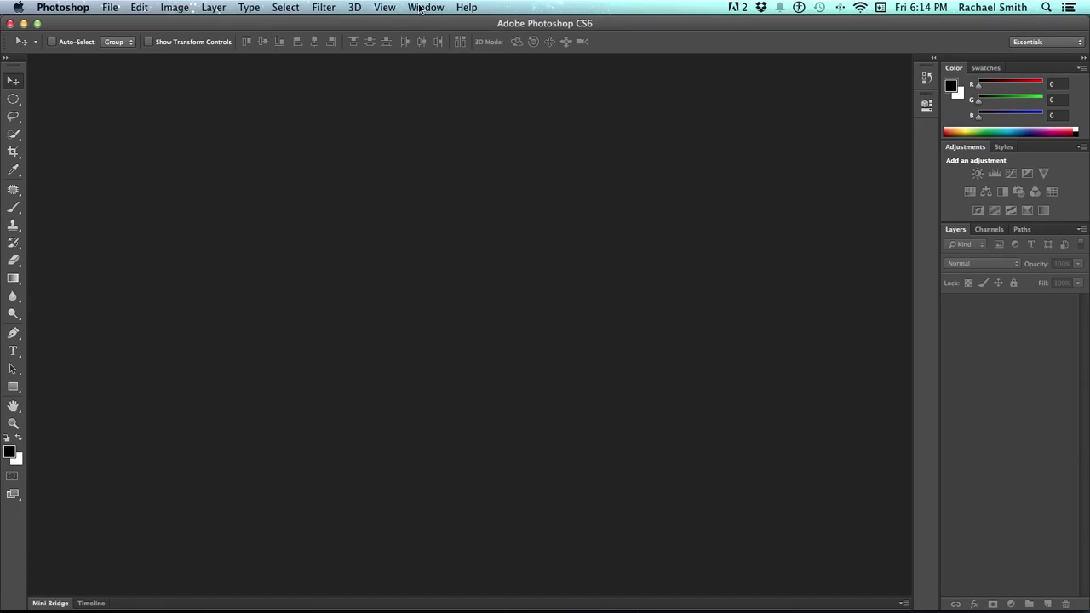